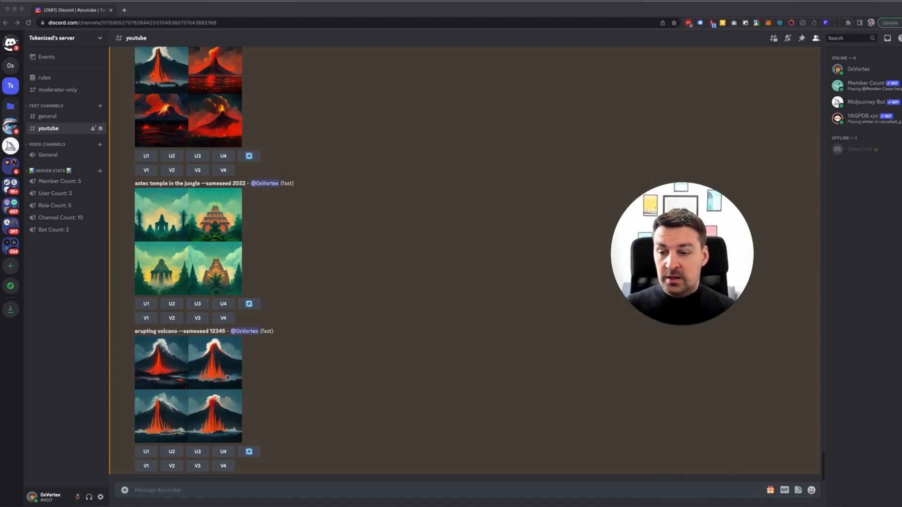
# Step: View the "aztec temple in the jungle --sameseed 2022" image grid enlarged, and return to the channel
pyautogui.click(193, 249)
pyautogui.click(218, 249)
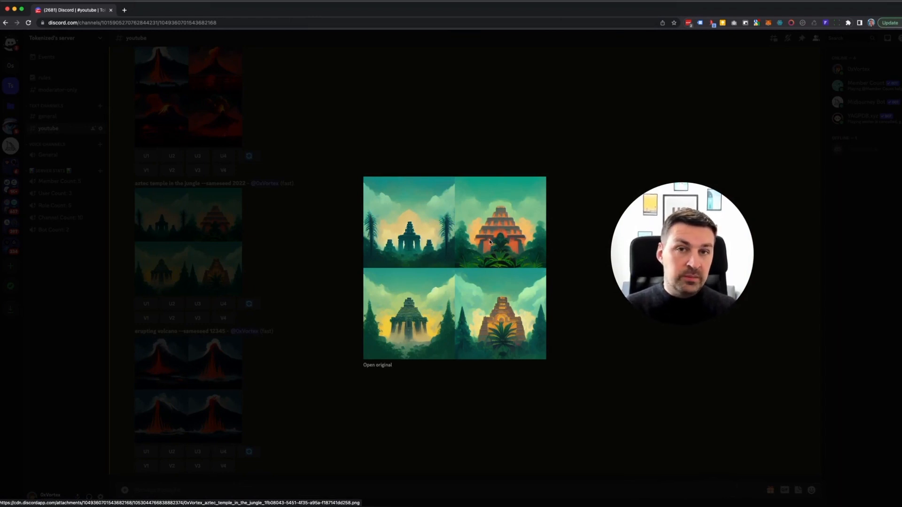
pyautogui.click(502, 135)
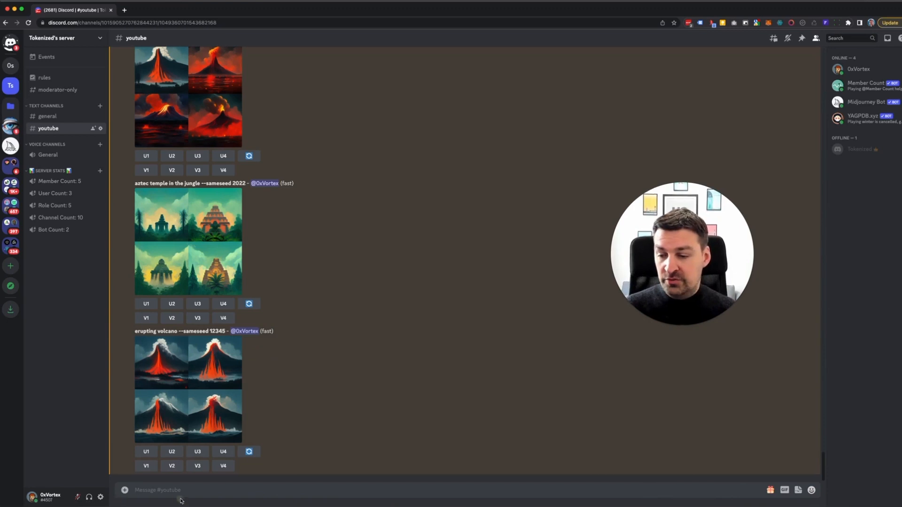
# Step: Generate images with the /imagine prompt "birthday cake" and view the resulting grid enlarged
pyautogui.write('/imagine')
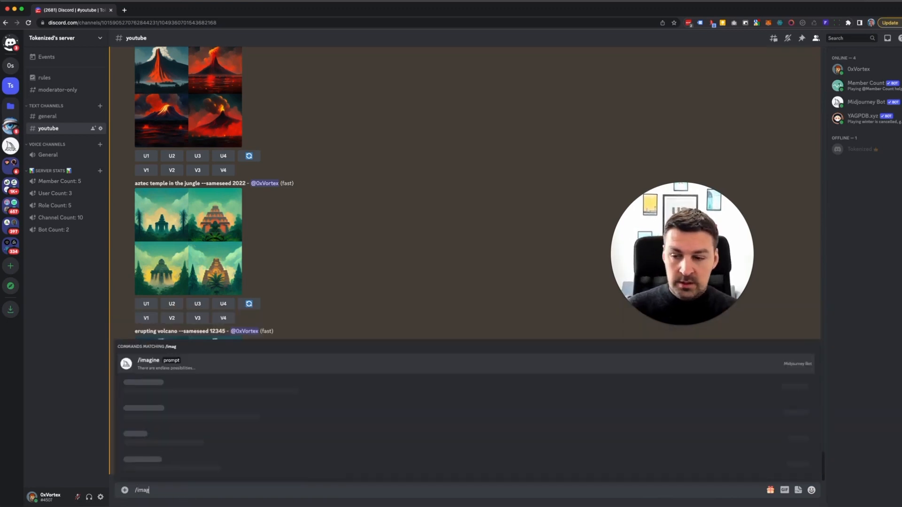
pyautogui.press('Tab')
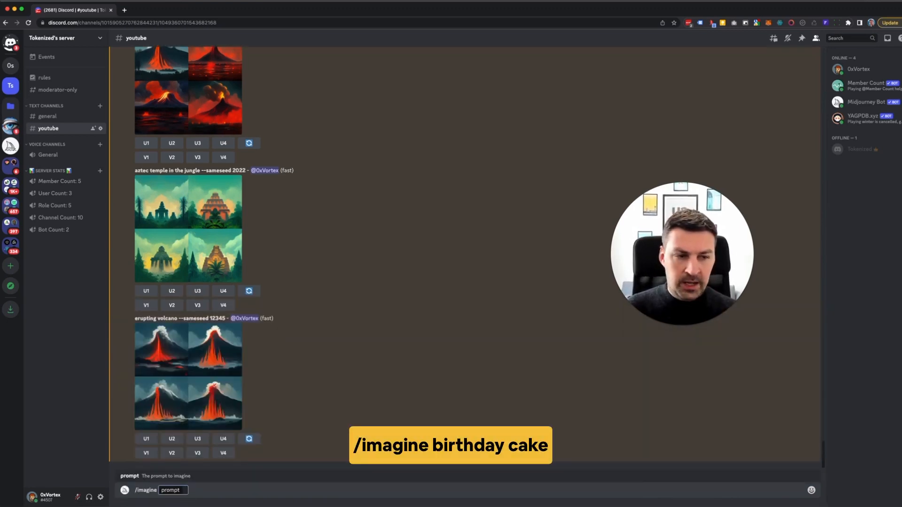
pyautogui.write('birthday cake')
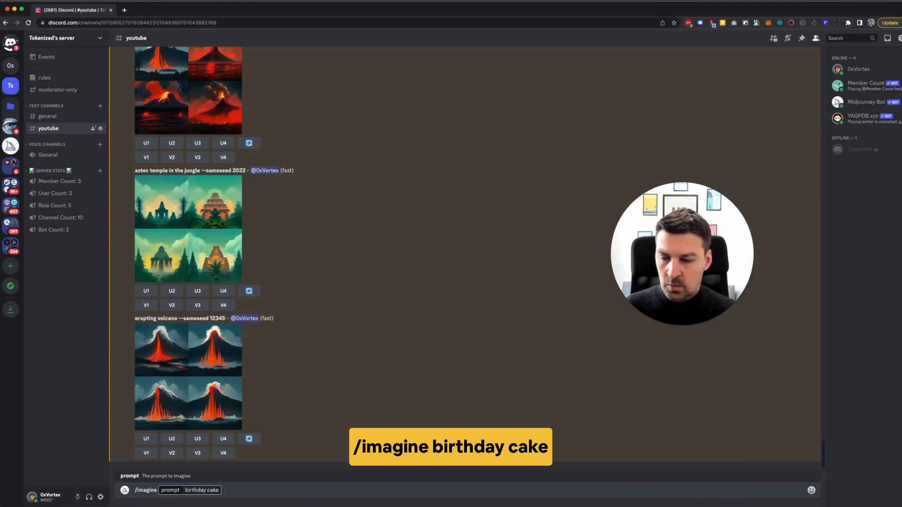
pyautogui.press('Return')
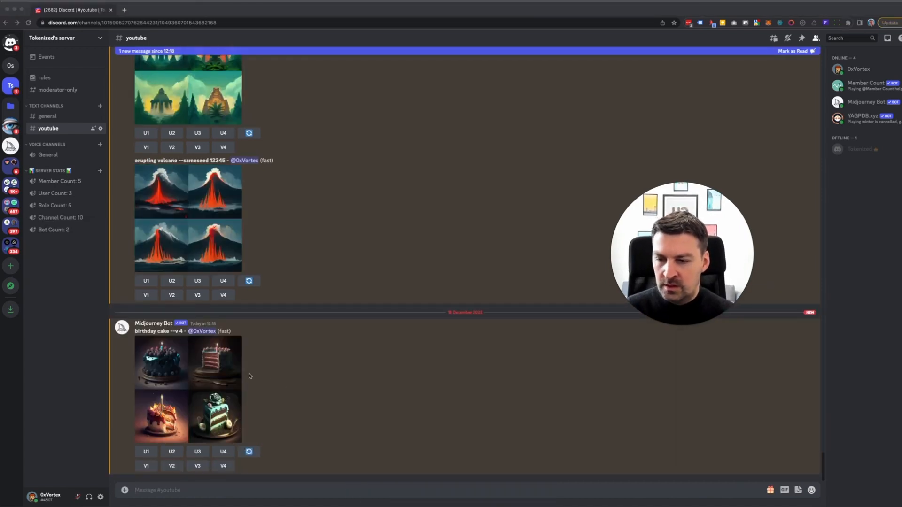
pyautogui.click(191, 380)
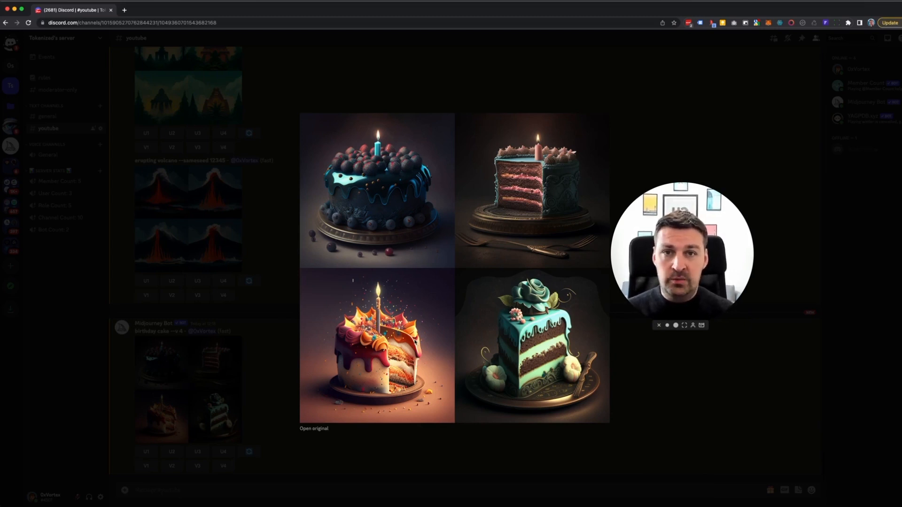
pyautogui.click(279, 337)
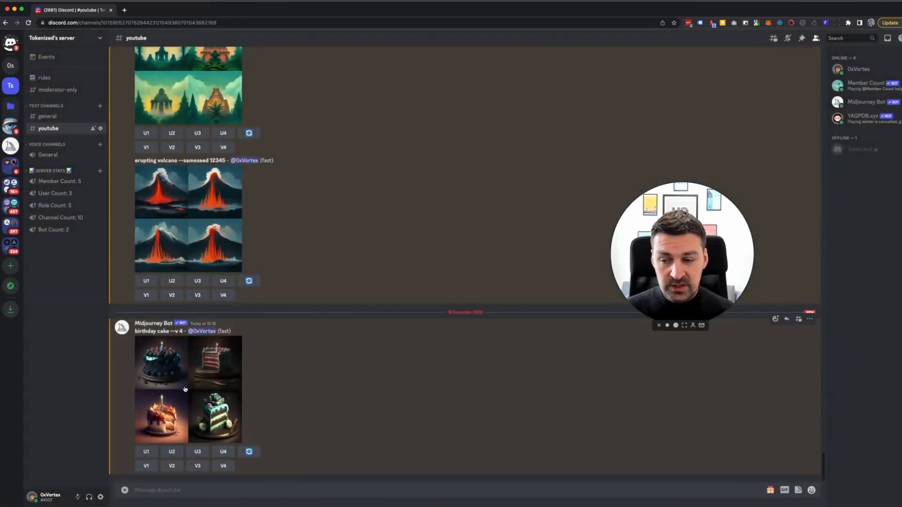
# Step: Bring up the Midjourney bot options with /settings to review them, and dismiss the message
pyautogui.click(213, 492)
pyautogui.write('/settings')
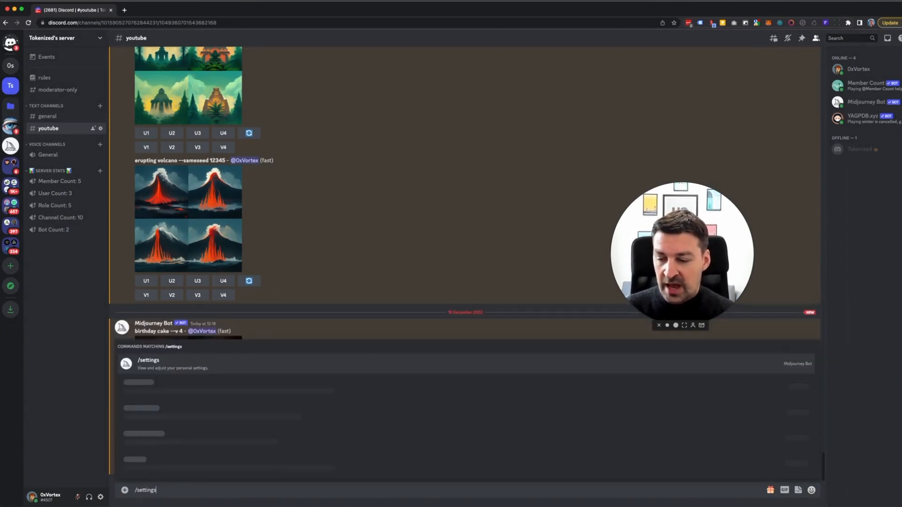
pyautogui.press('Return')
pyautogui.press('Return')
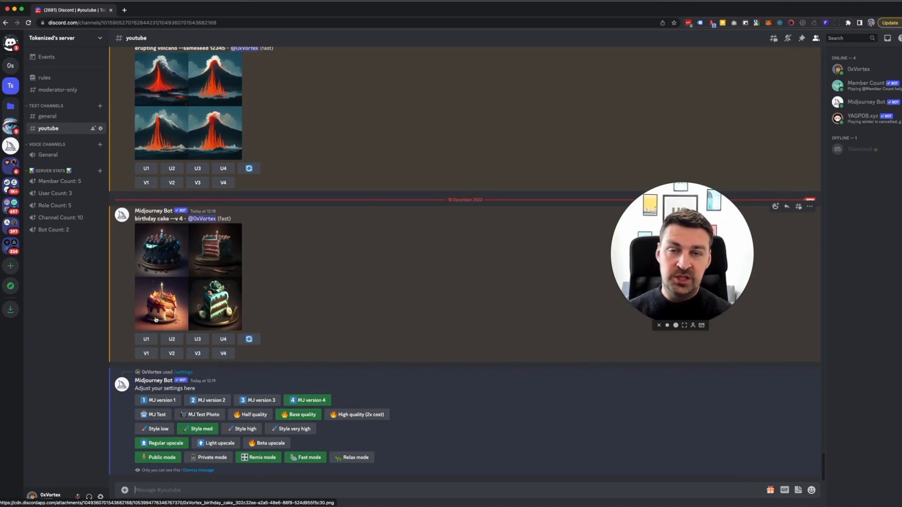
pyautogui.click(200, 472)
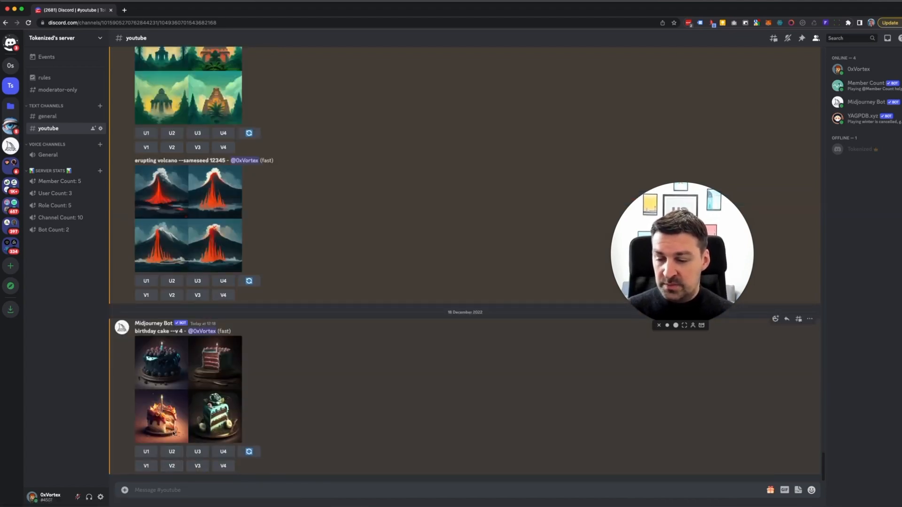
# Step: Create a remix variation of the third birthday cake image with the prompt "birthday cake --no candles --v 4"
pyautogui.click(198, 470)
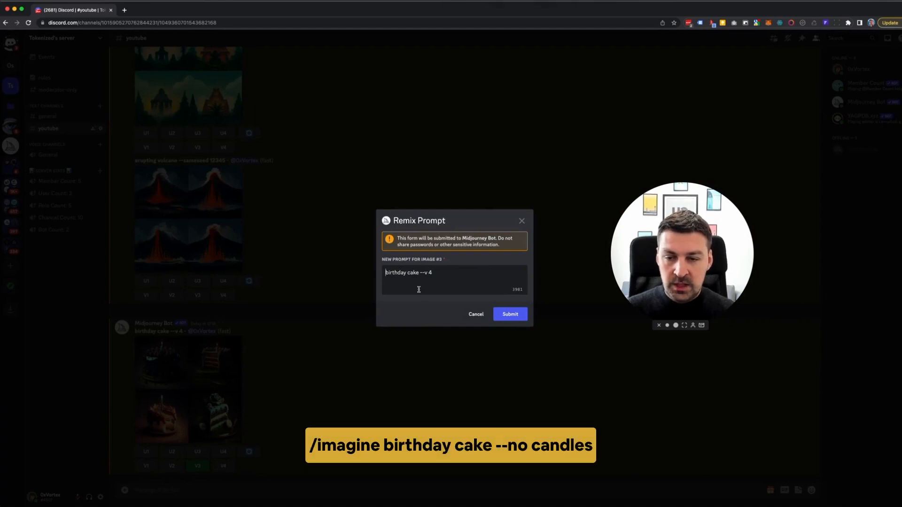
pyautogui.click(419, 273)
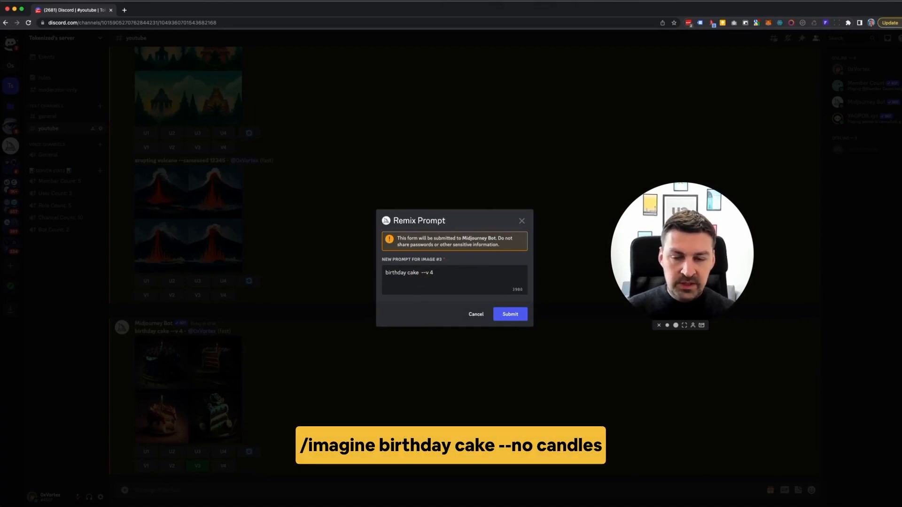
pyautogui.write('--')
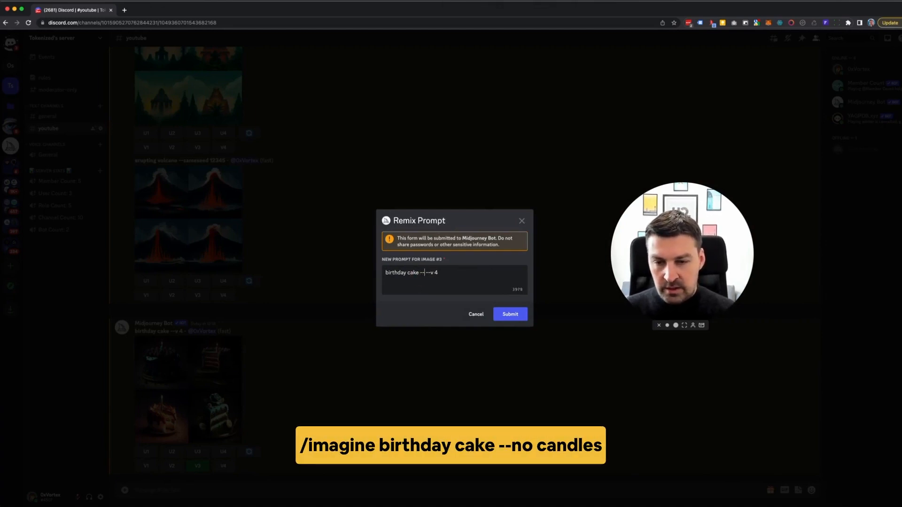
pyautogui.write('no')
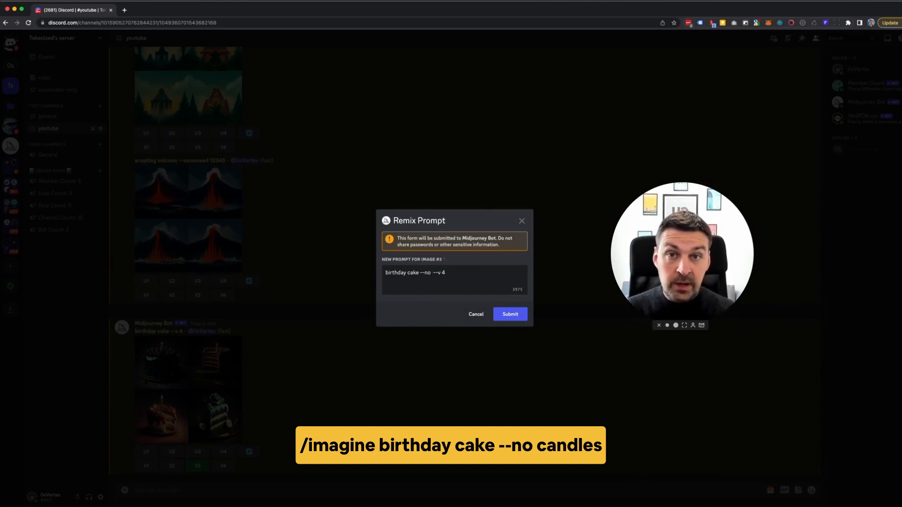
pyautogui.write('candles')
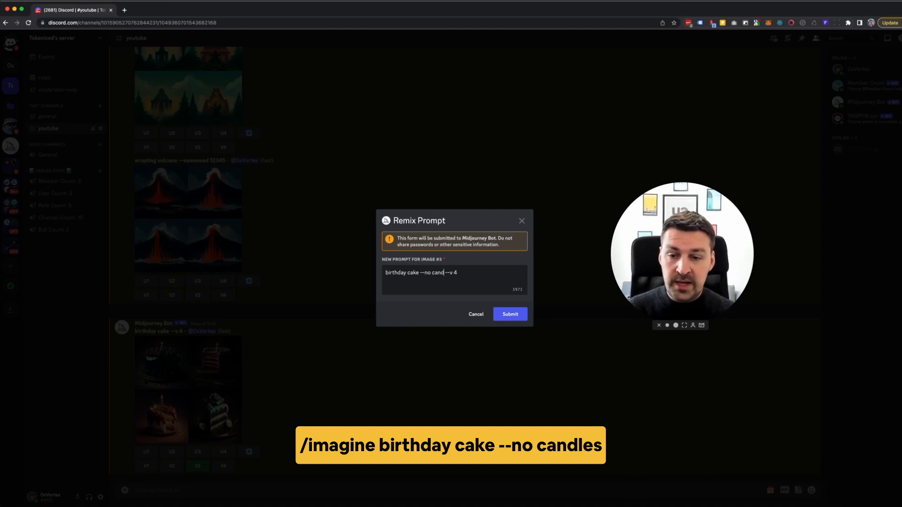
pyautogui.click(510, 315)
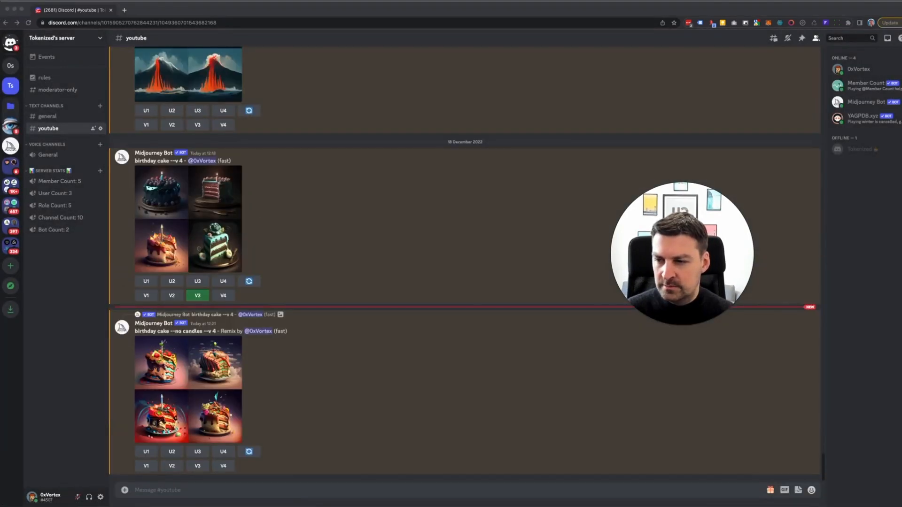
# Step: Compare the enlarged "--no candles" remix grid with the enlarged original birthday cake grid, checking how the candles differ
pyautogui.click(183, 378)
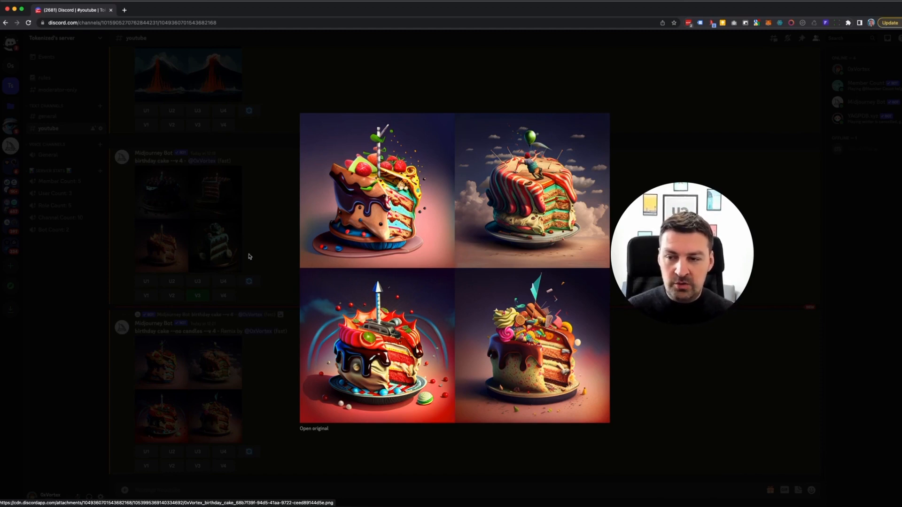
pyautogui.click(271, 254)
pyautogui.click(162, 251)
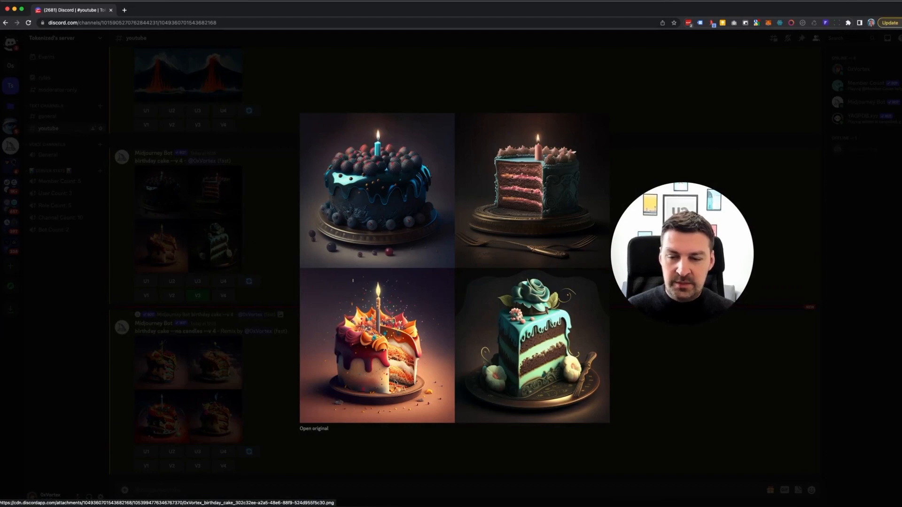
pyautogui.click(258, 366)
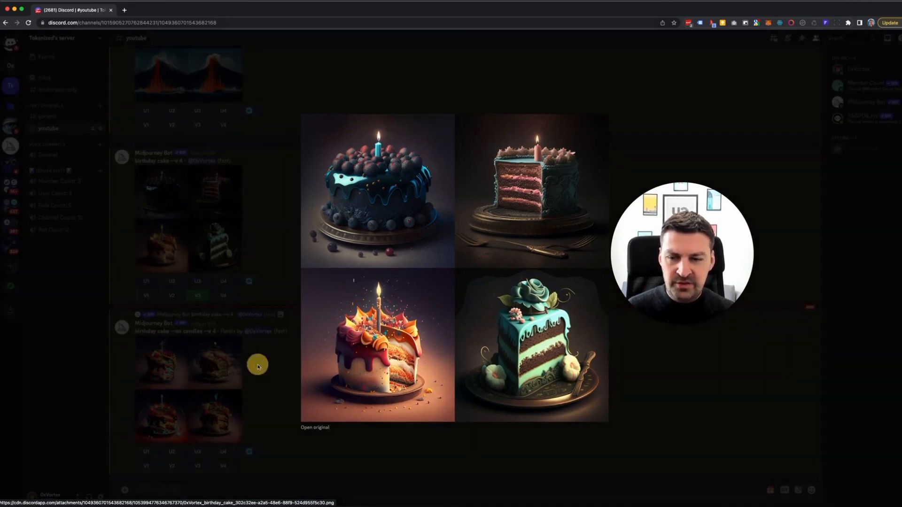
pyautogui.click(212, 380)
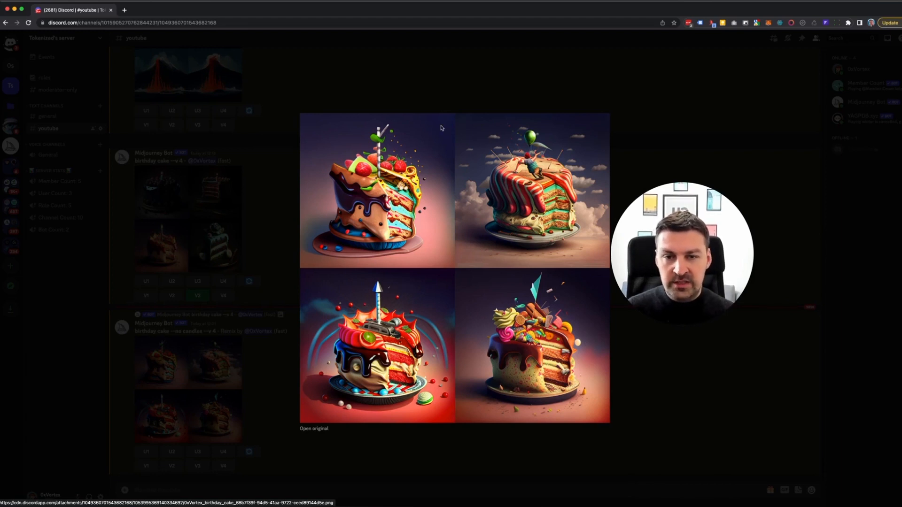
pyautogui.click(460, 86)
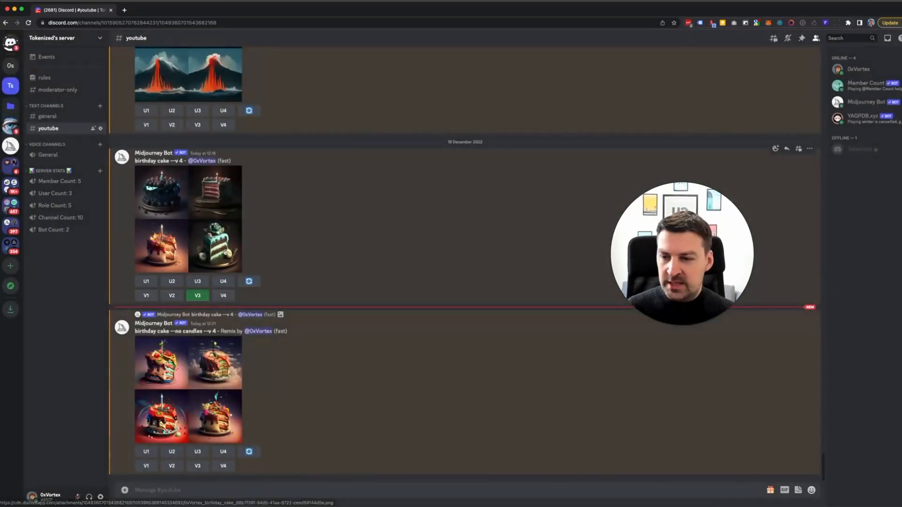
pyautogui.click(162, 253)
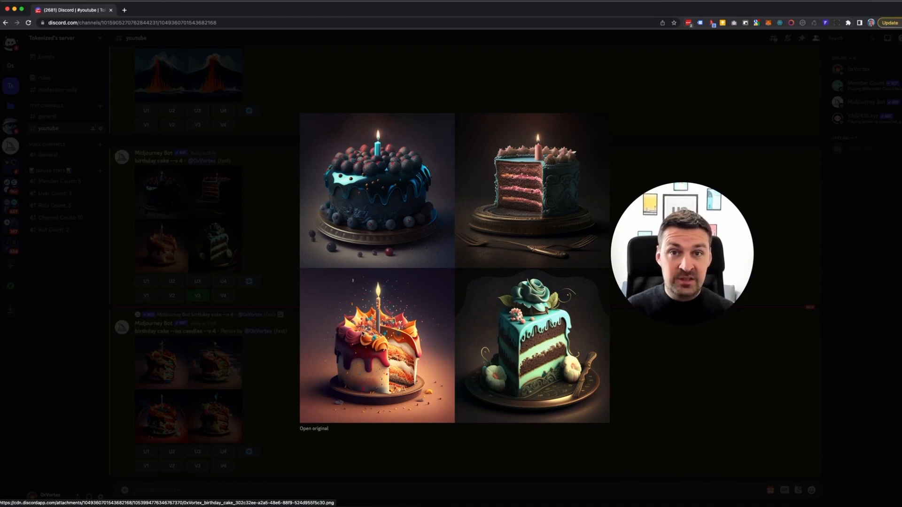
pyautogui.click(279, 358)
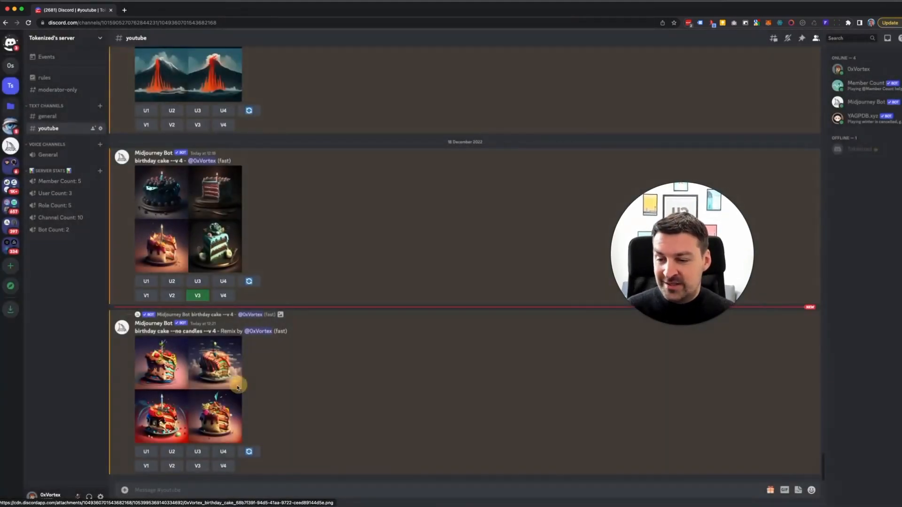
pyautogui.click(238, 386)
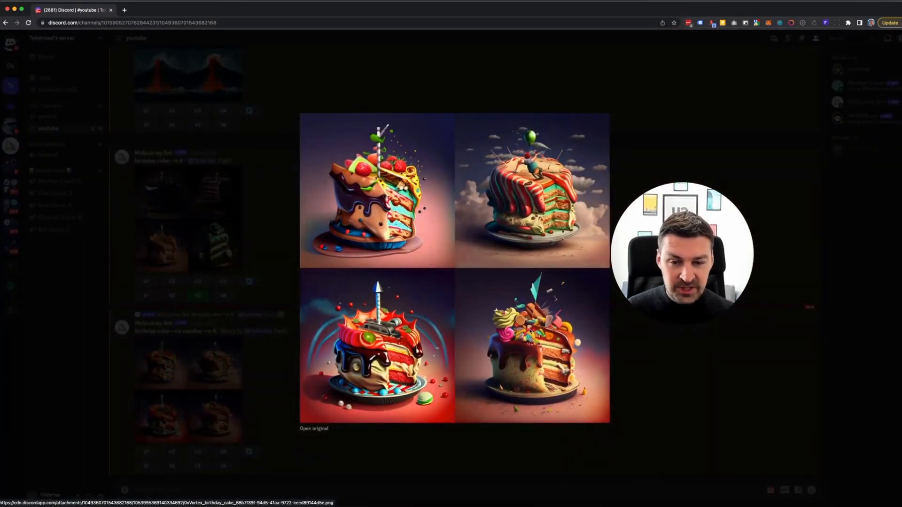
pyautogui.click(642, 372)
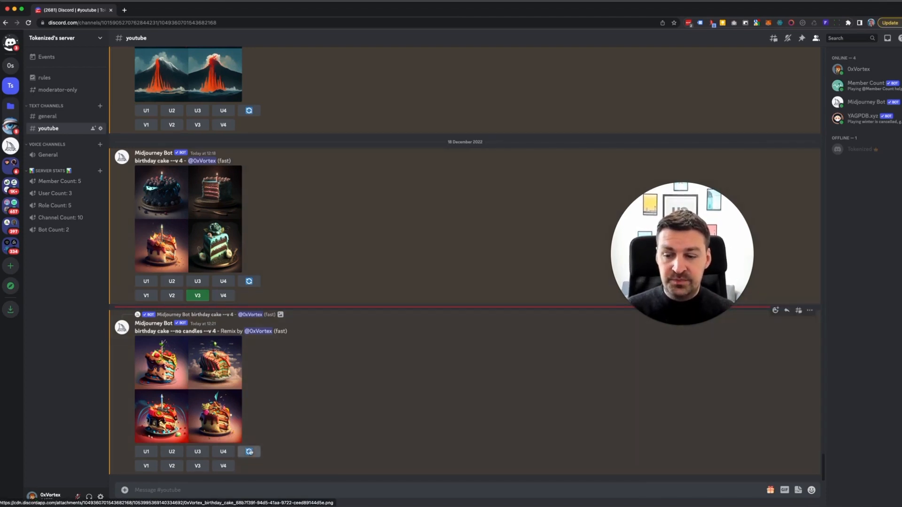
# Step: Generate images with the /imagine prompt "close up of a beautiful woman" and enlarge the resulting grid
pyautogui.click(244, 490)
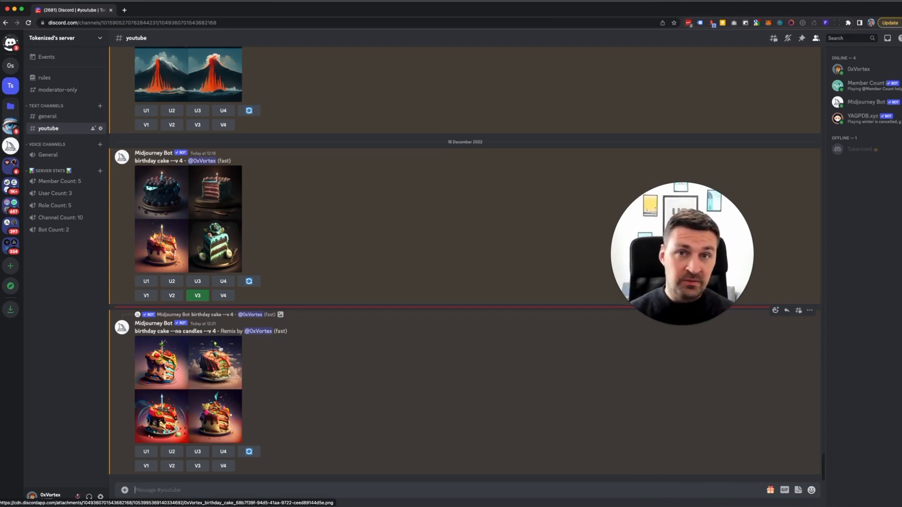
pyautogui.write('/ima')
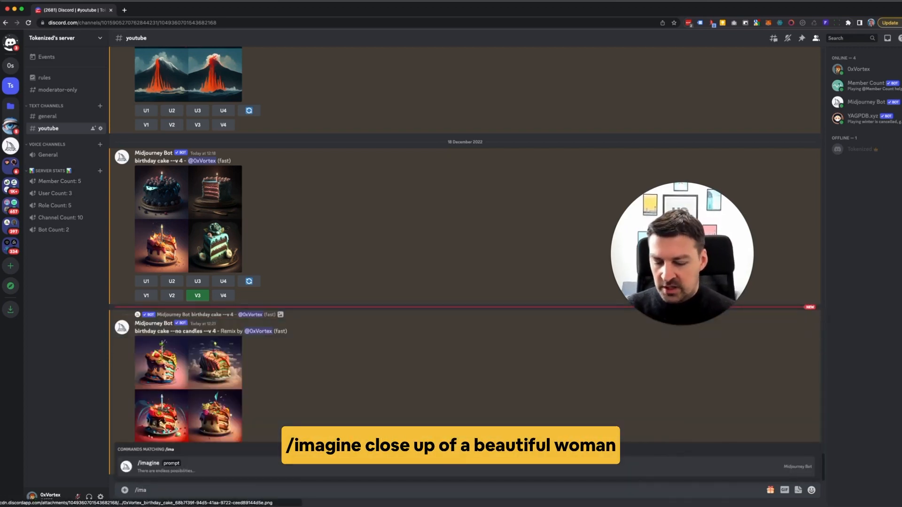
pyautogui.write('gine prompt ')
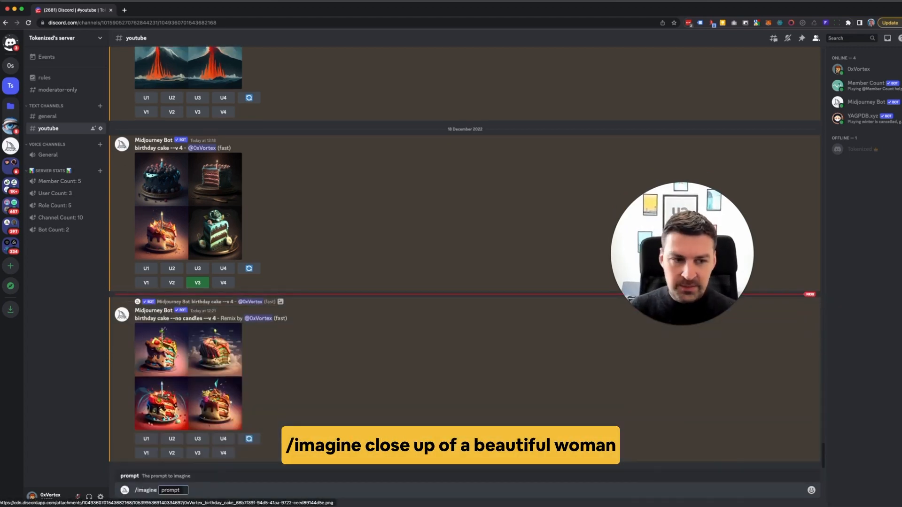
pyautogui.write('close up')
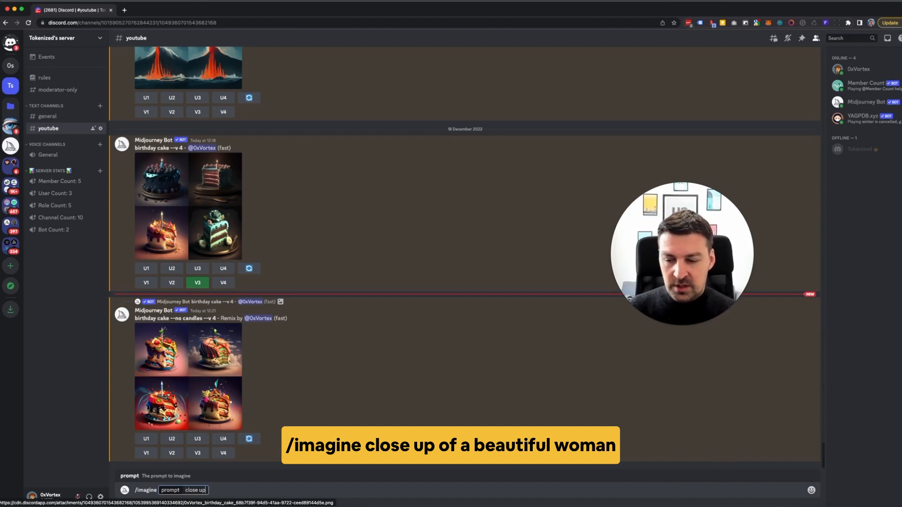
pyautogui.write(' of a beautiful wom')
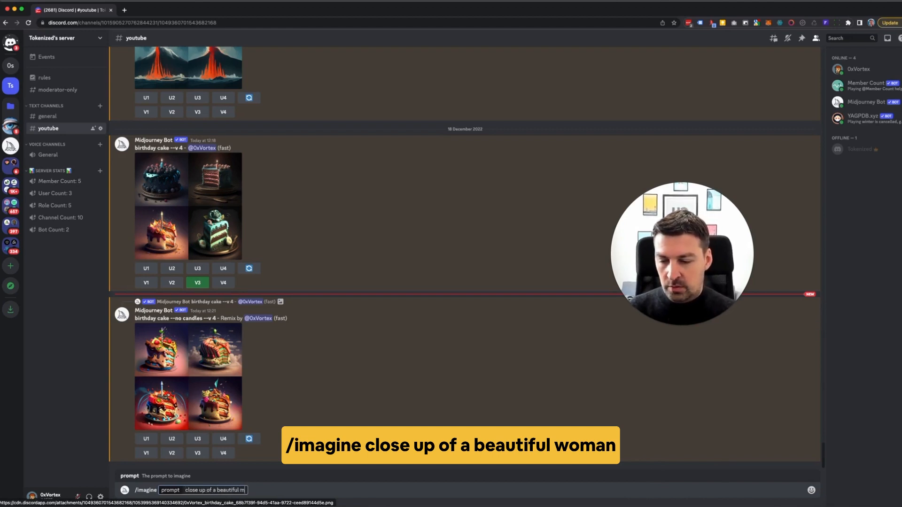
pyautogui.write('an')
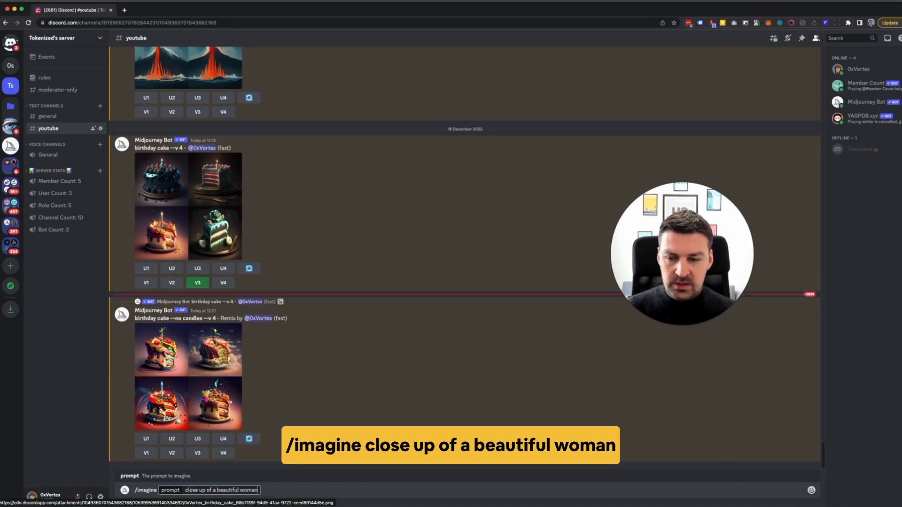
pyautogui.press('Return')
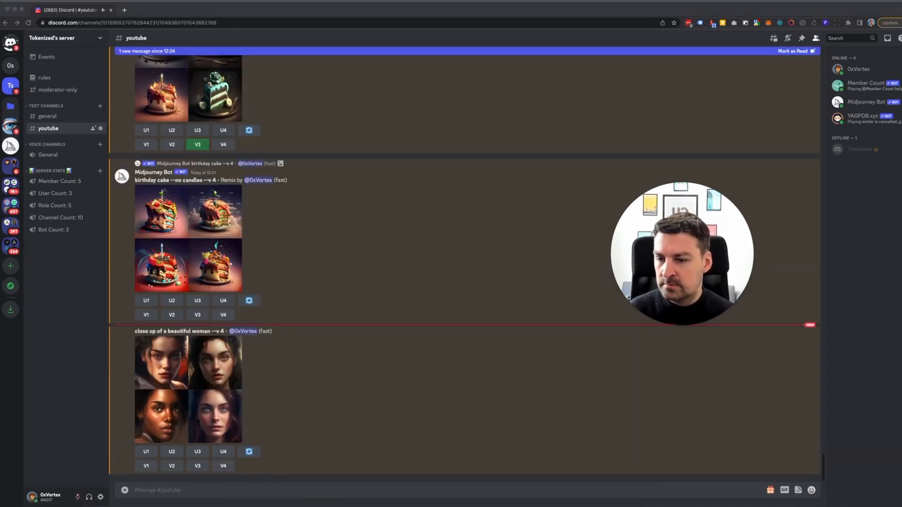
pyautogui.click(192, 382)
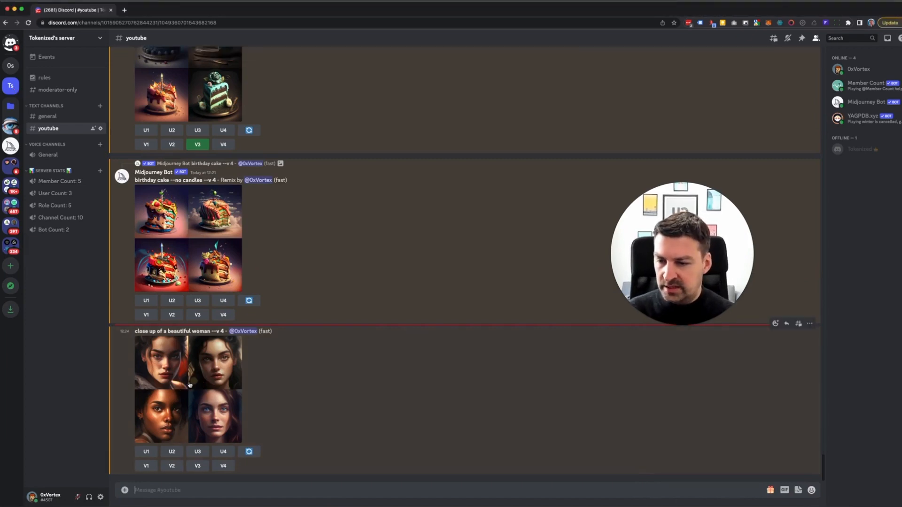
pyautogui.click(189, 384)
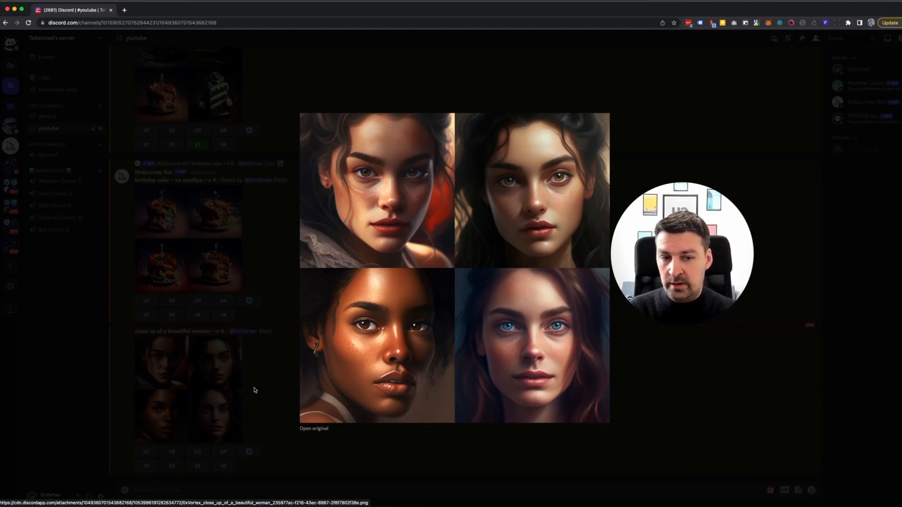
# Step: Examine the enlarged grid for "close up of a beautiful woman" again, looking at the eyes in each portrait, and close it
pyautogui.click(254, 390)
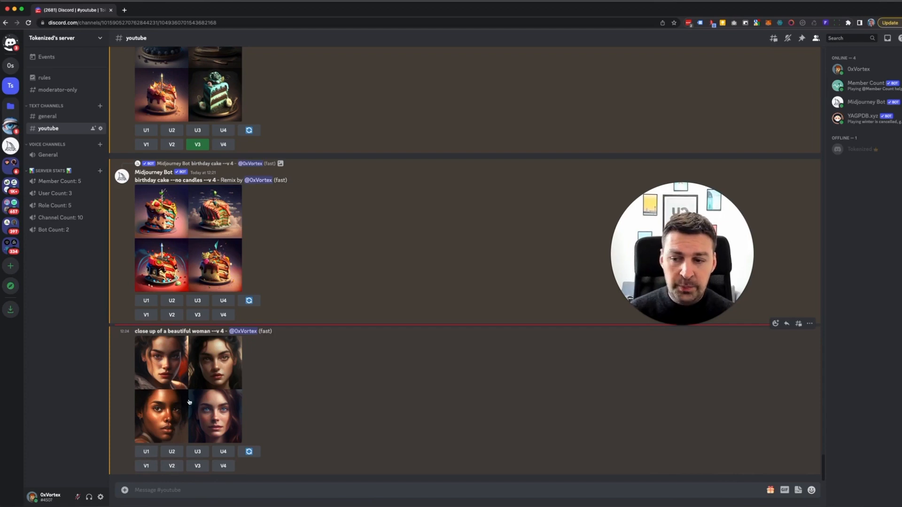
pyautogui.click(194, 381)
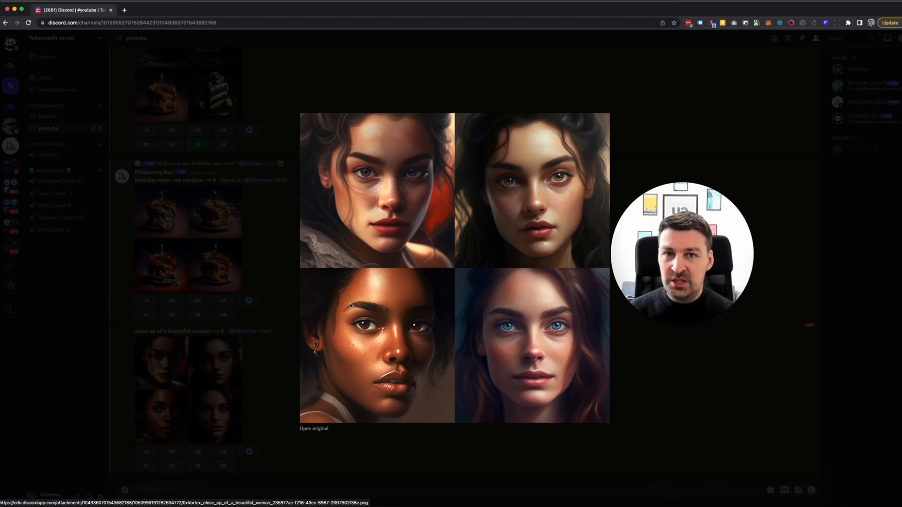
pyautogui.click(267, 311)
# Step: Generate images with the /imagine prompt "close up of a beautiful woman --no eyes" and view the resulting grid enlarged
pyautogui.click(192, 486)
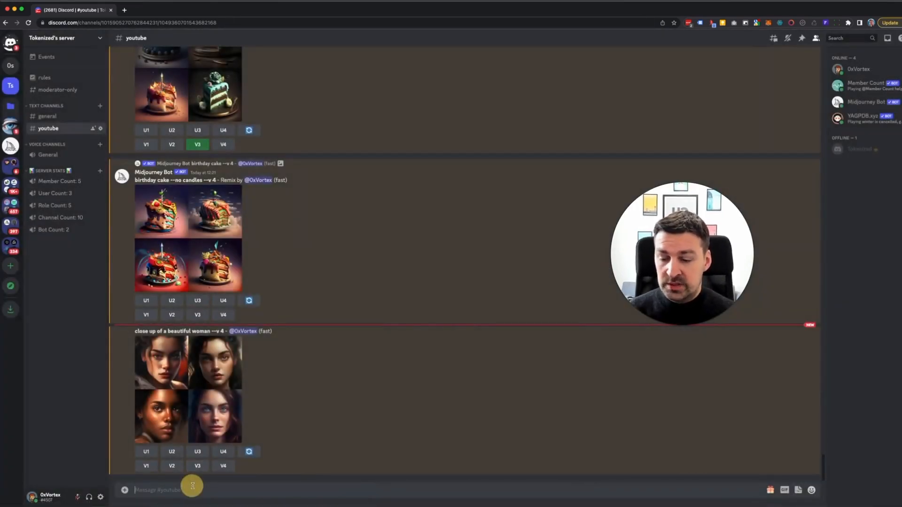
pyautogui.write('/imagine')
pyautogui.press('Tab')
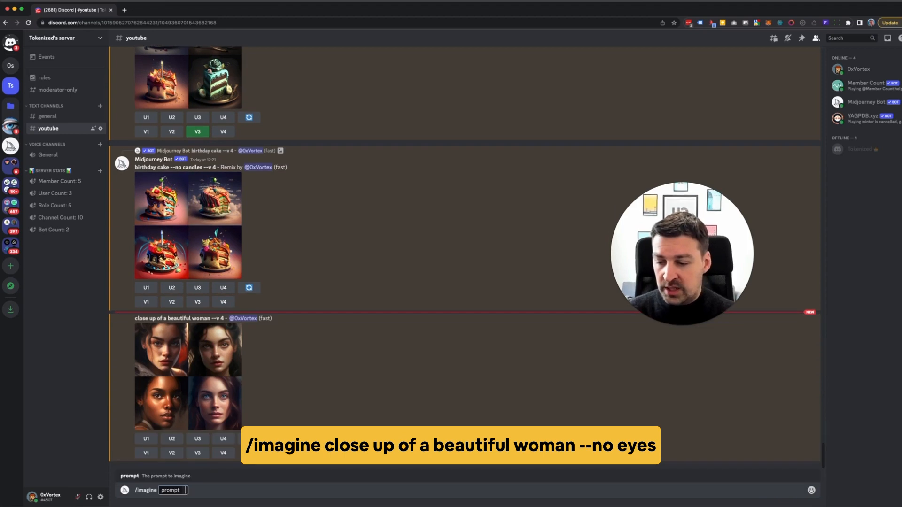
pyautogui.write('close')
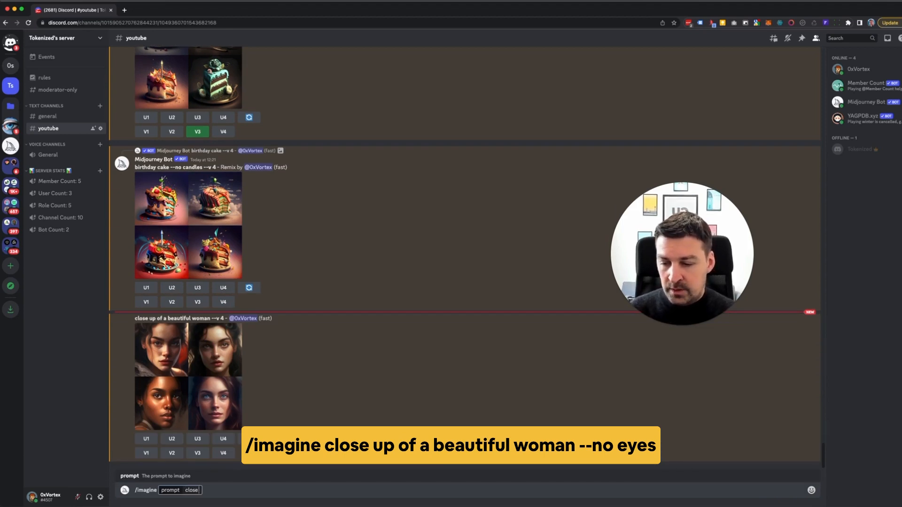
pyautogui.write(' up of a bea')
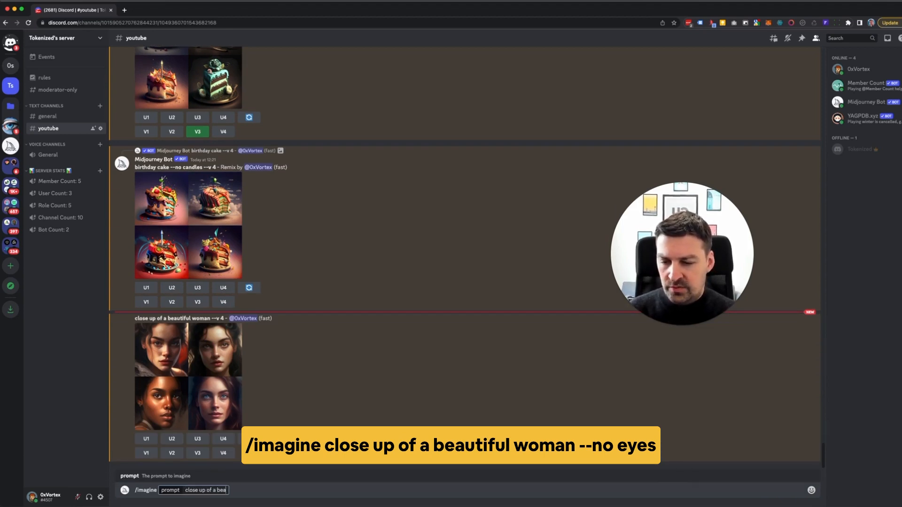
pyautogui.write('utiful woman -')
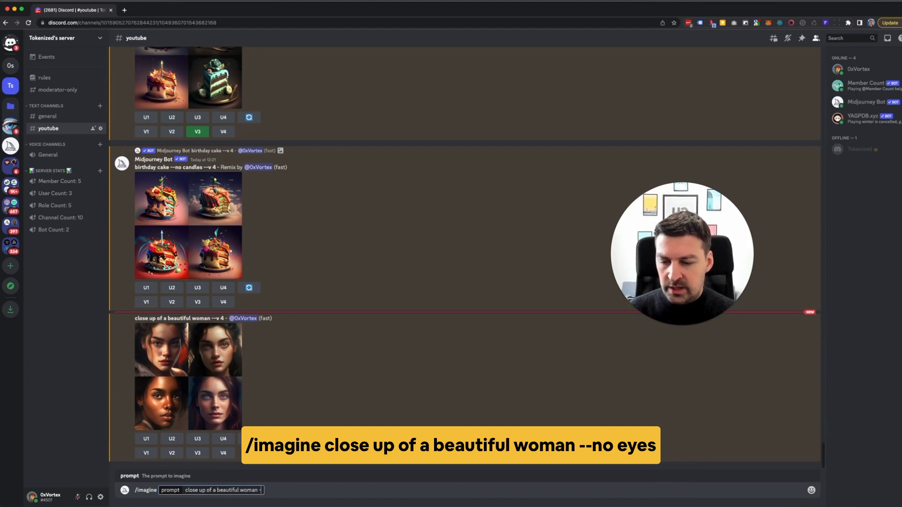
pyautogui.write('-no eyes')
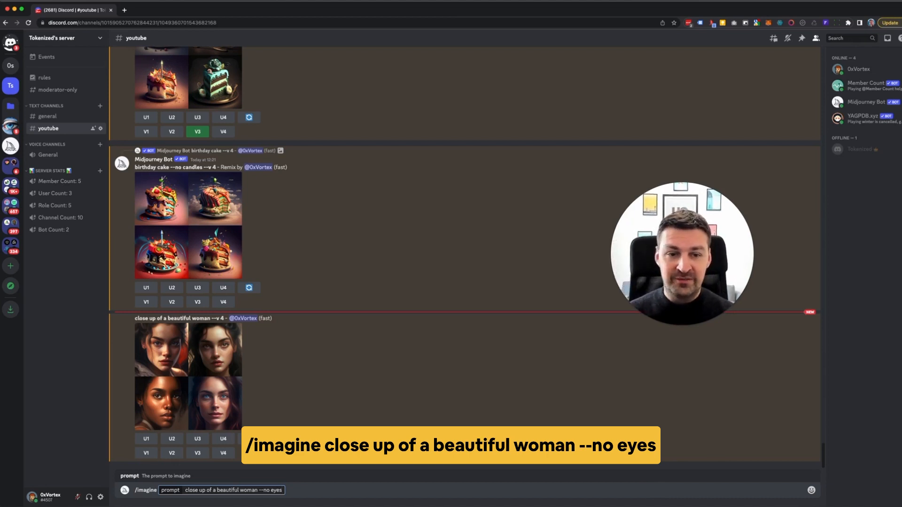
pyautogui.press('Return')
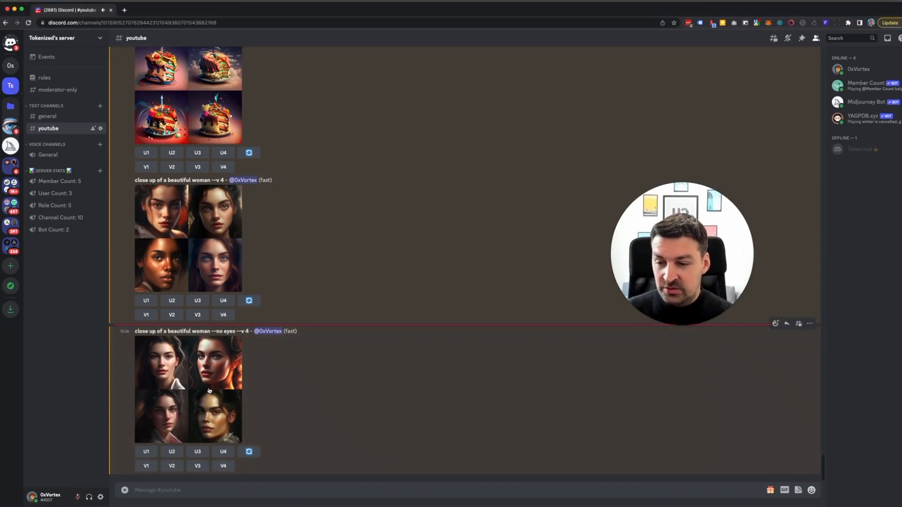
pyautogui.click(213, 390)
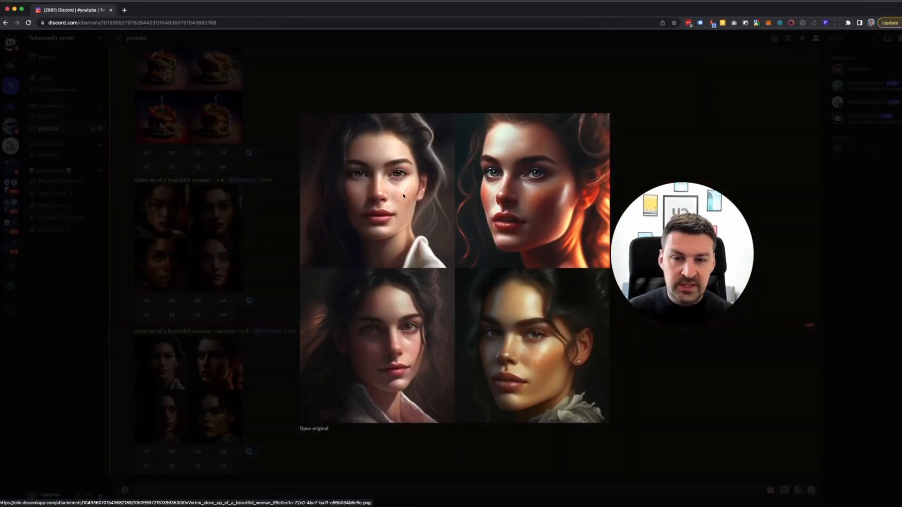
pyautogui.click(625, 103)
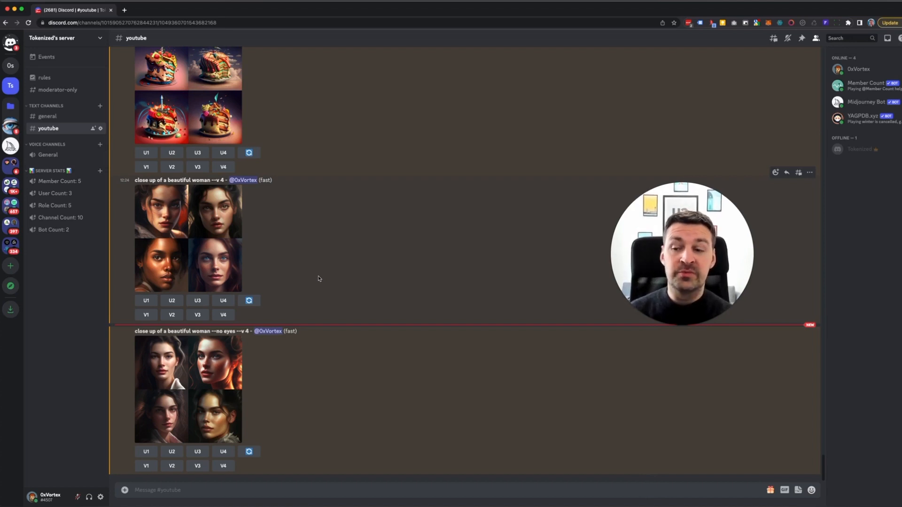
# Step: Generate images with the /imagine prompt "nature's meadow" and view the resulting grid enlarged
pyautogui.click(194, 487)
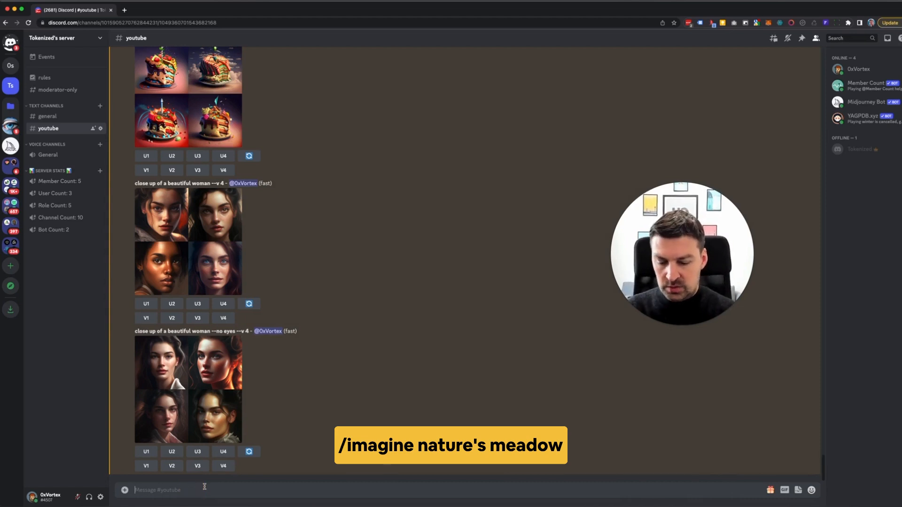
pyautogui.write('/imagine prompt')
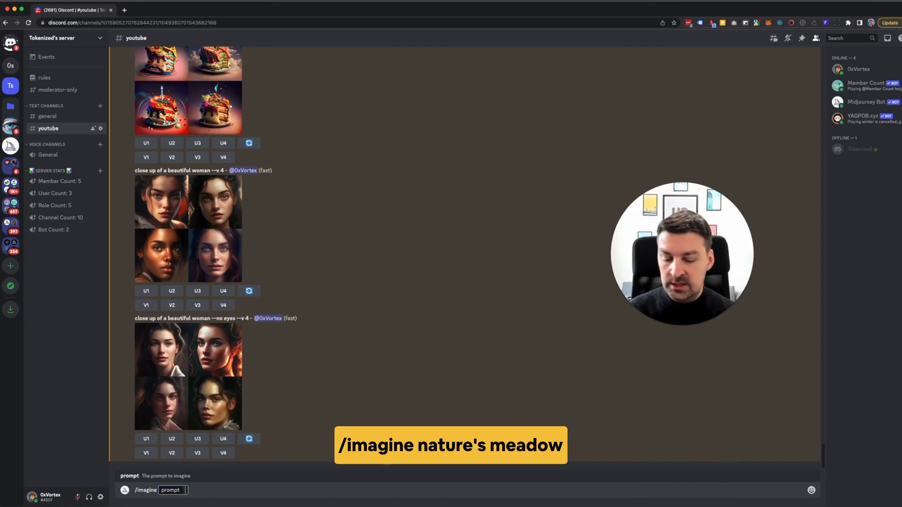
pyautogui.write("nature's me")
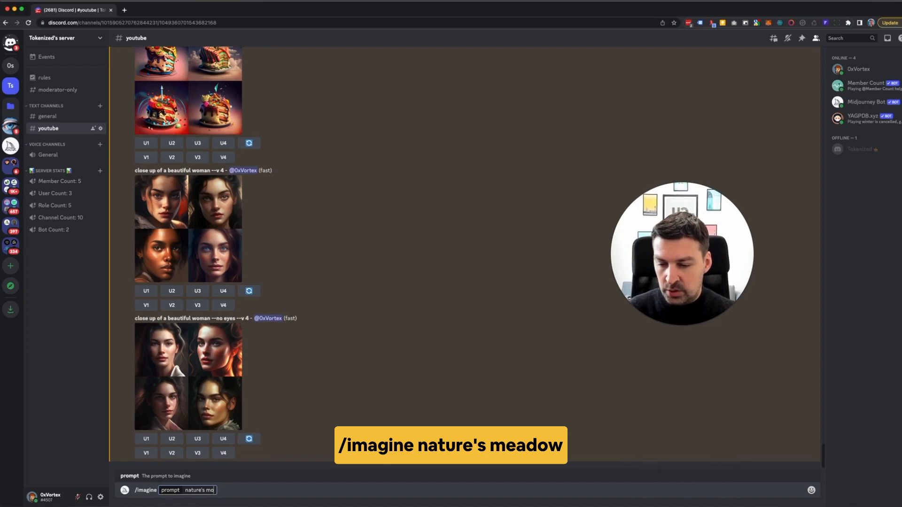
pyautogui.write('adow')
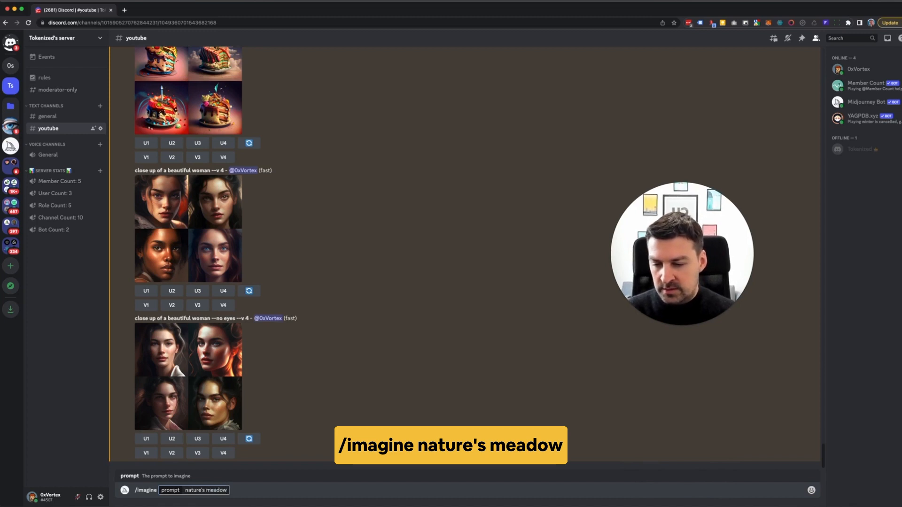
pyautogui.press('Return')
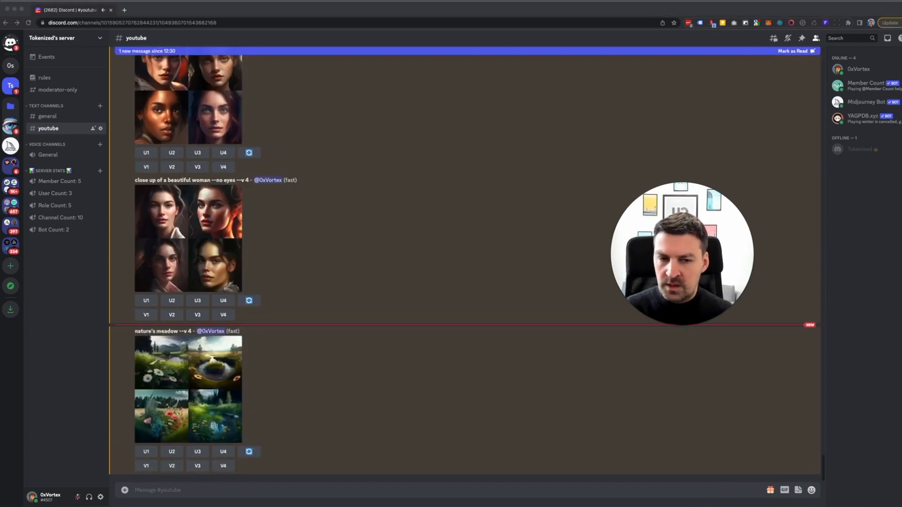
pyautogui.click(207, 365)
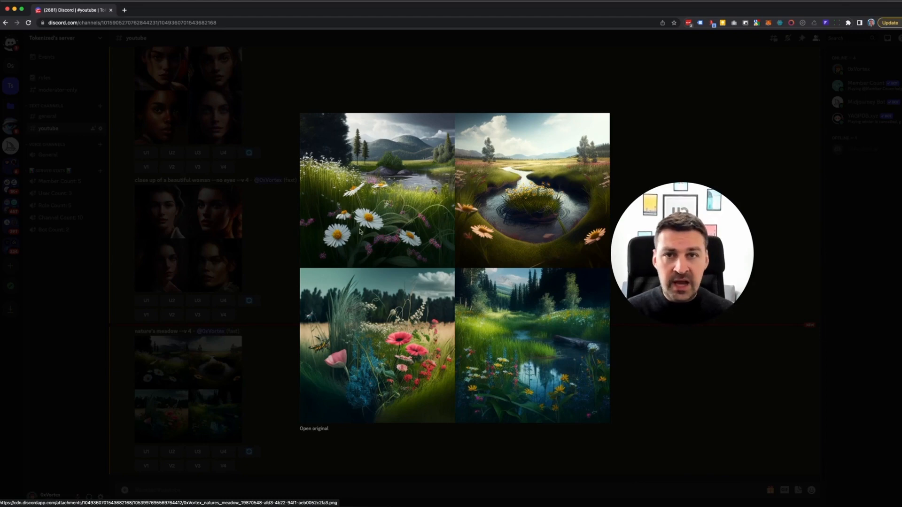
pyautogui.click(277, 250)
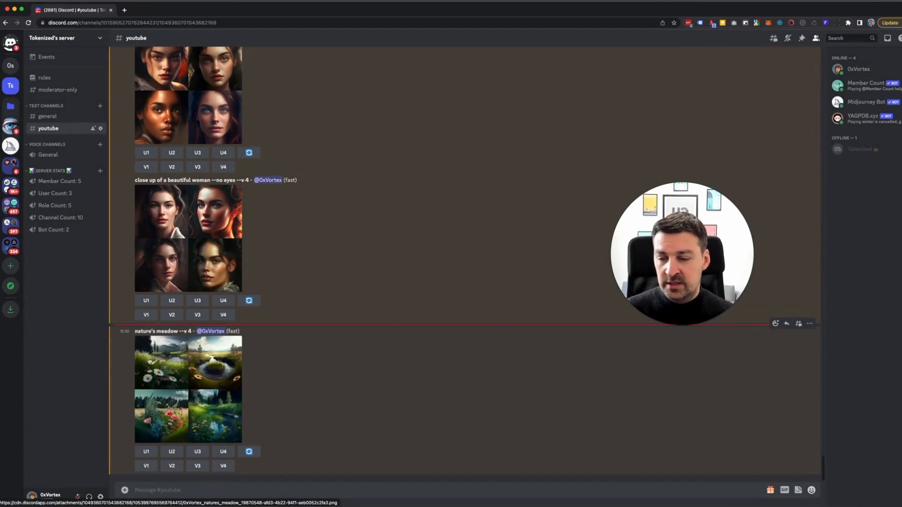
# Step: Start a remix variation of the first meadow image and insert "-- no flowers" before "--v 4" in its prompt
pyautogui.click(147, 466)
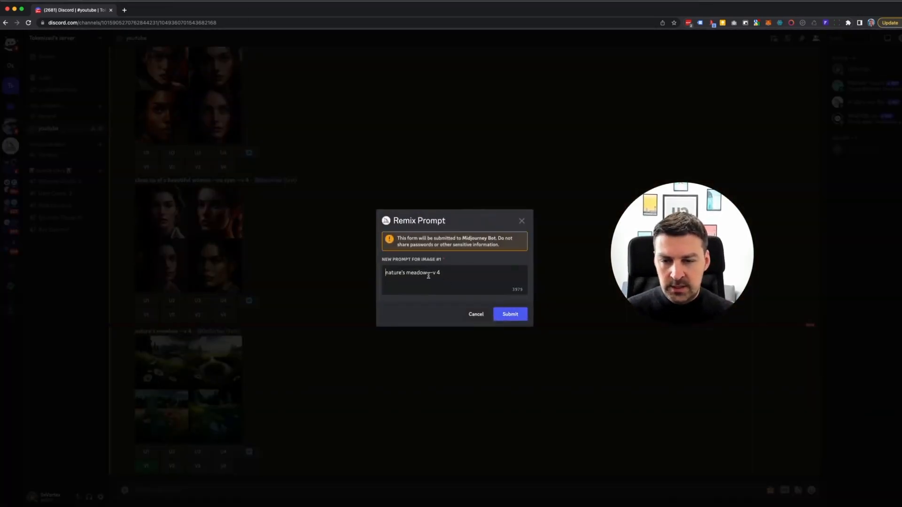
pyautogui.write('--')
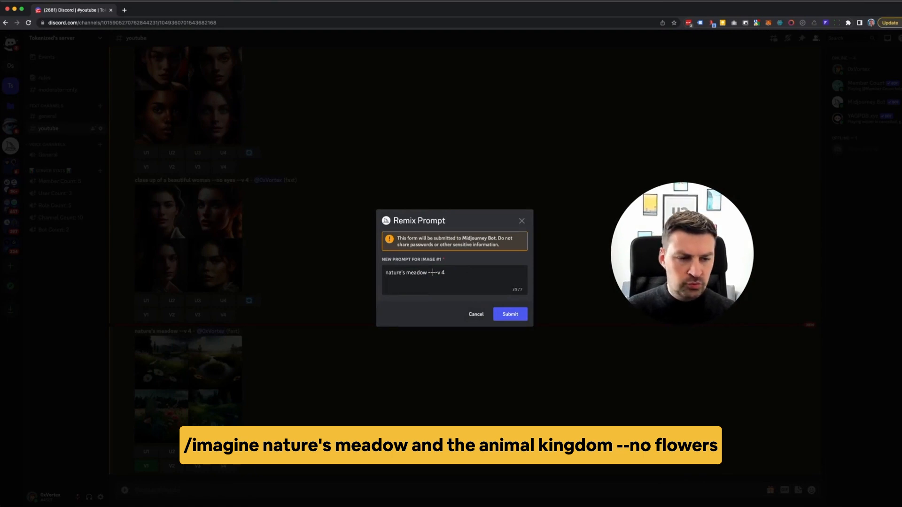
pyautogui.write(' no')
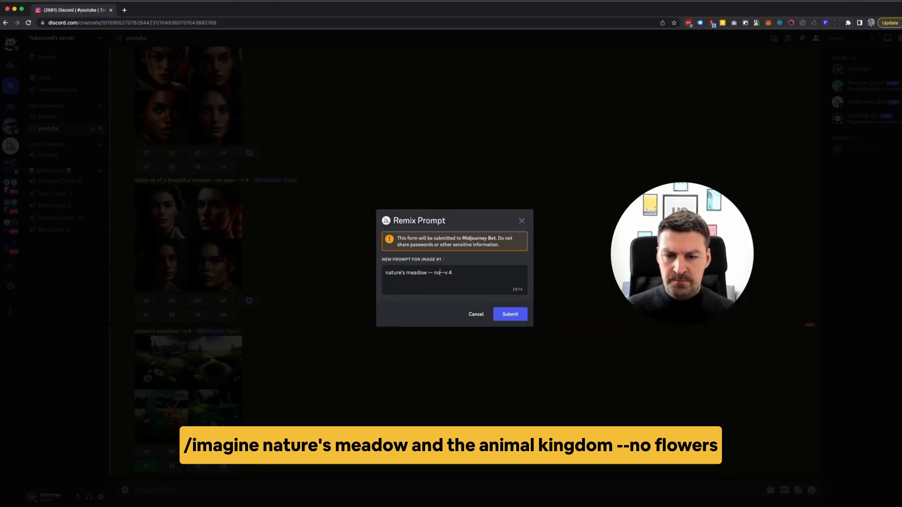
pyautogui.write(' f')
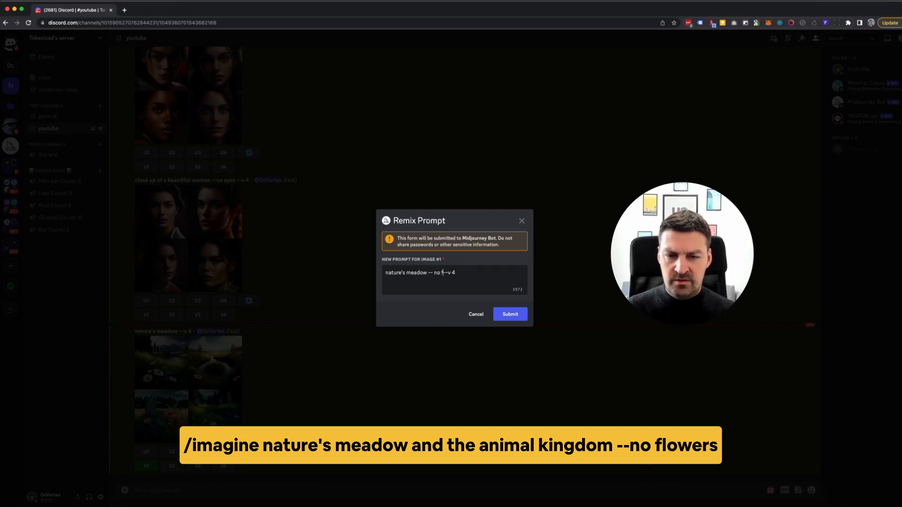
pyautogui.write('lowers')
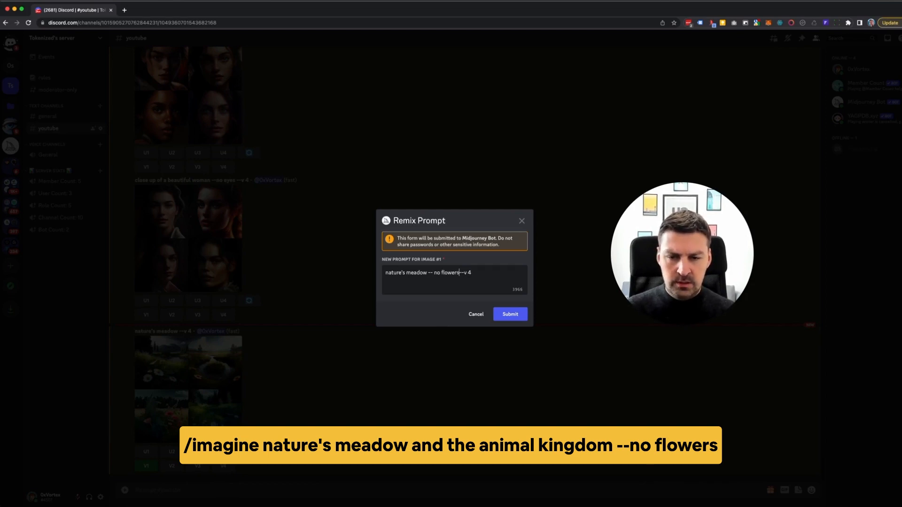
pyautogui.write(' --v')
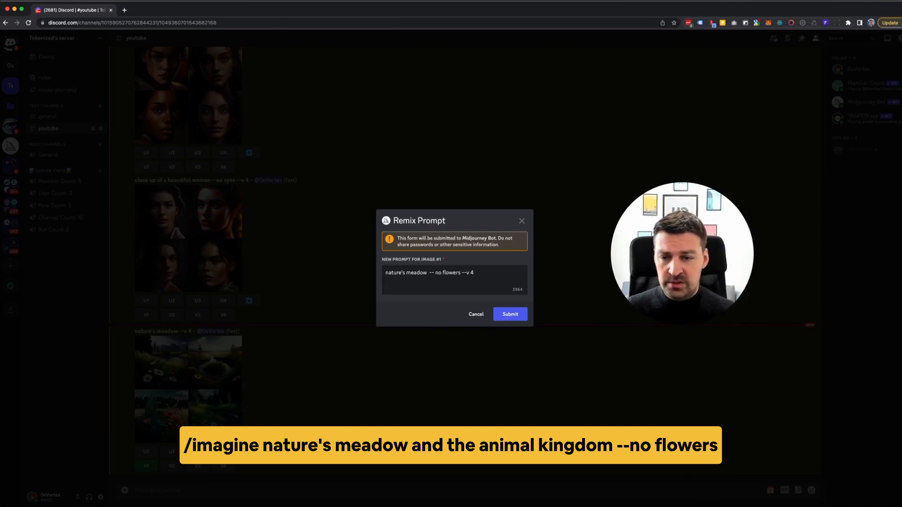
# Step: Insert "and the animal kingdom" after "nature's meadow" in the remix prompt
pyautogui.write('and ')
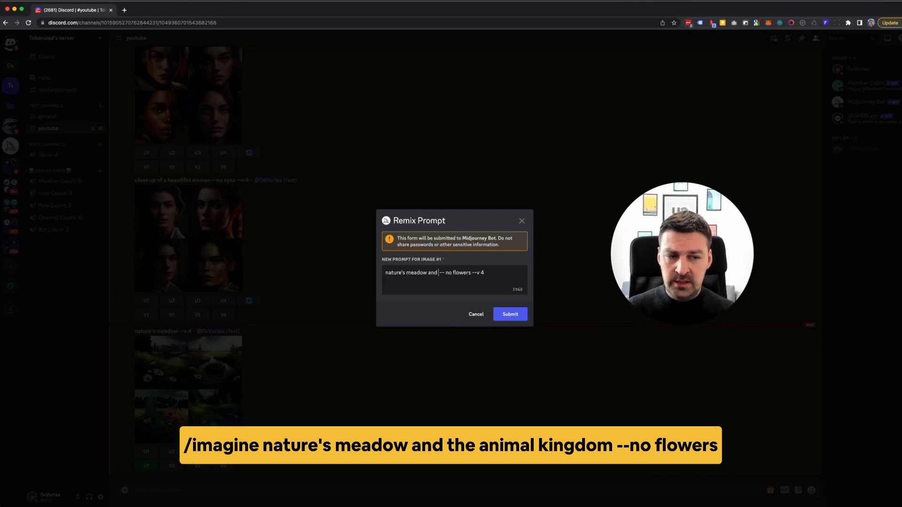
pyautogui.write('the animal kingdo')
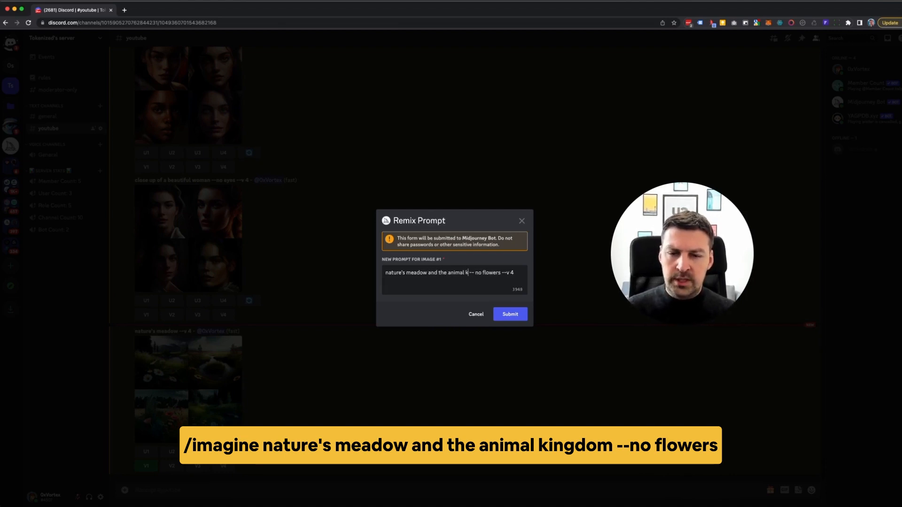
pyautogui.write('m')
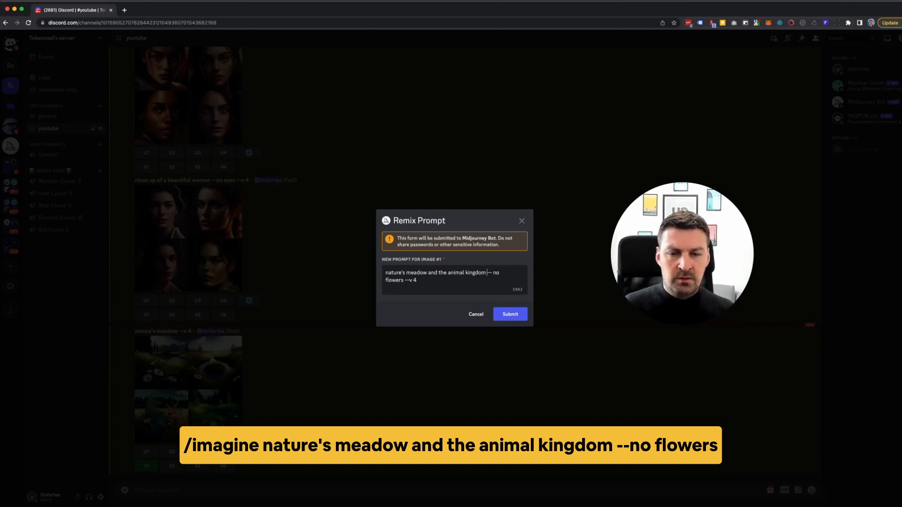
# Step: Remove the space inside the parameter so it reads "--no flowers", and submit the remix prompt
pyautogui.hotkey('shift', 'Right')
pyautogui.hotkey('shift', 'Right')
pyautogui.hotkey('shift', 'Right')
pyautogui.hotkey('shift', 'Right')
pyautogui.hotkey('shift', 'Right')
pyautogui.hotkey('shift', 'Right')
pyautogui.hotkey('shift', 'Right')
pyautogui.hotkey('shift', 'Right')
pyautogui.hotkey('shift', 'Right')
pyautogui.hotkey('shift', 'Right')
pyautogui.hotkey('shift', 'Right')
pyautogui.hotkey('shift', 'Right')
pyautogui.hotkey('shift', 'Right')
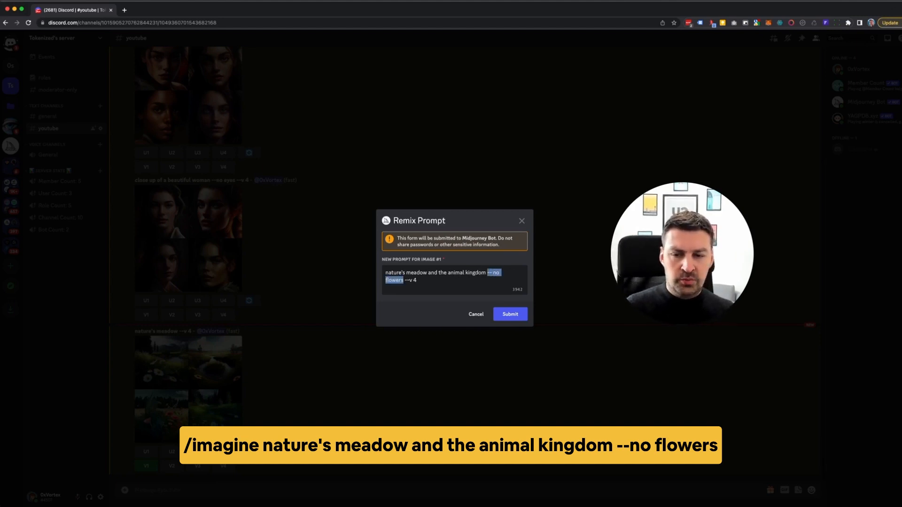
pyautogui.press('Left')
pyautogui.press('BackSpace')
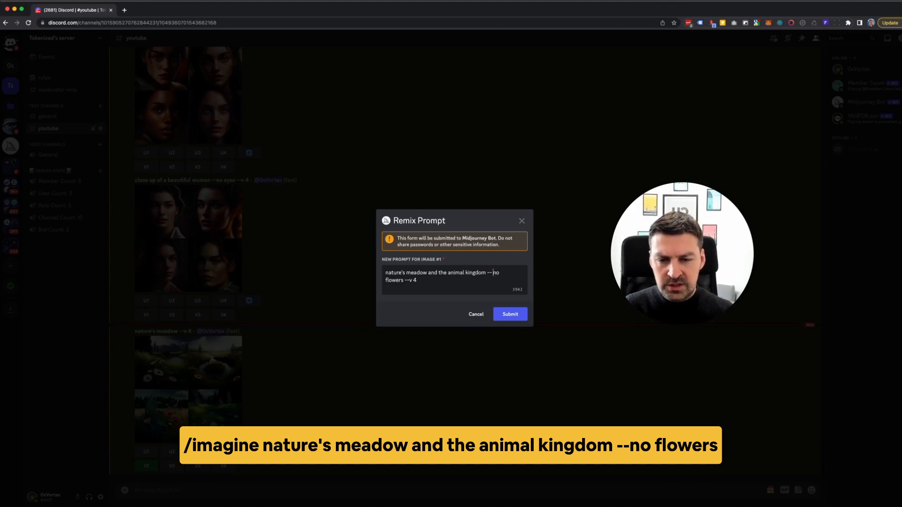
pyautogui.click(505, 315)
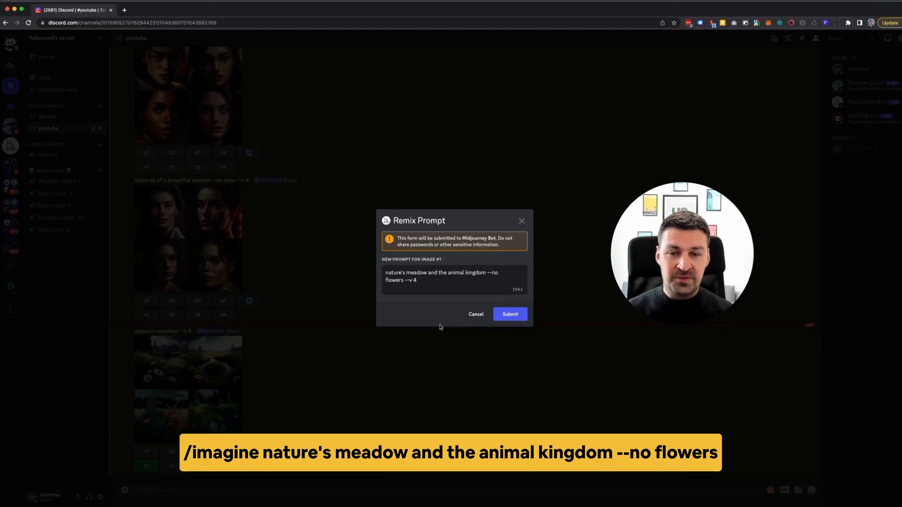
pyautogui.click(510, 313)
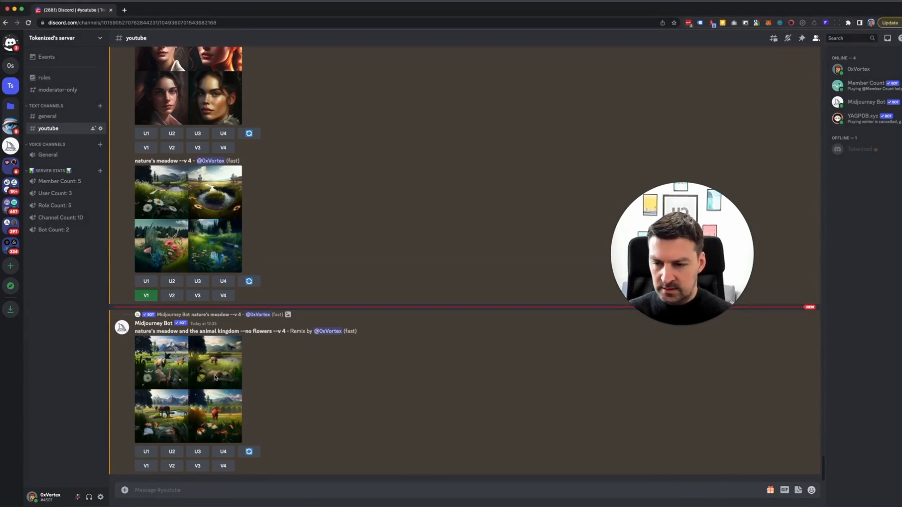
# Step: Compare the enlarged original meadow grid with the enlarged "--no flowers" remix grid, checking how the flowers and animals differ
pyautogui.click(191, 256)
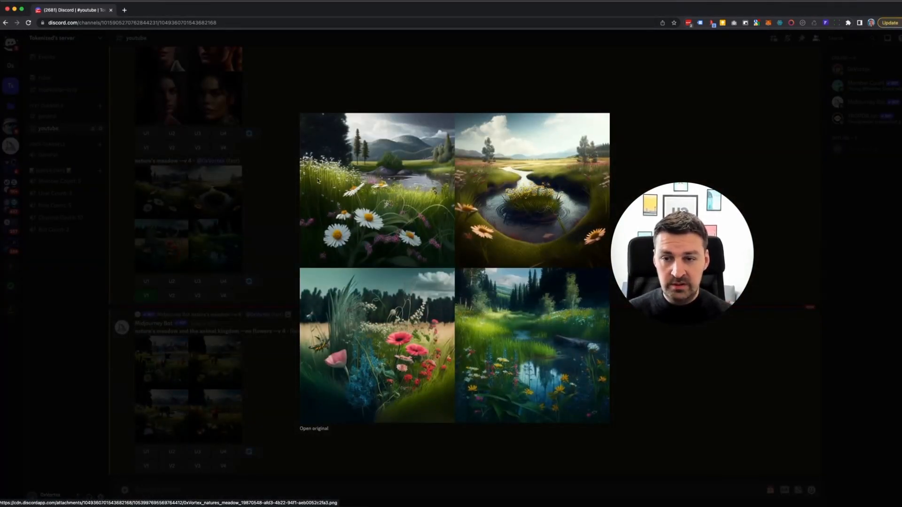
pyautogui.click(279, 204)
pyautogui.click(214, 391)
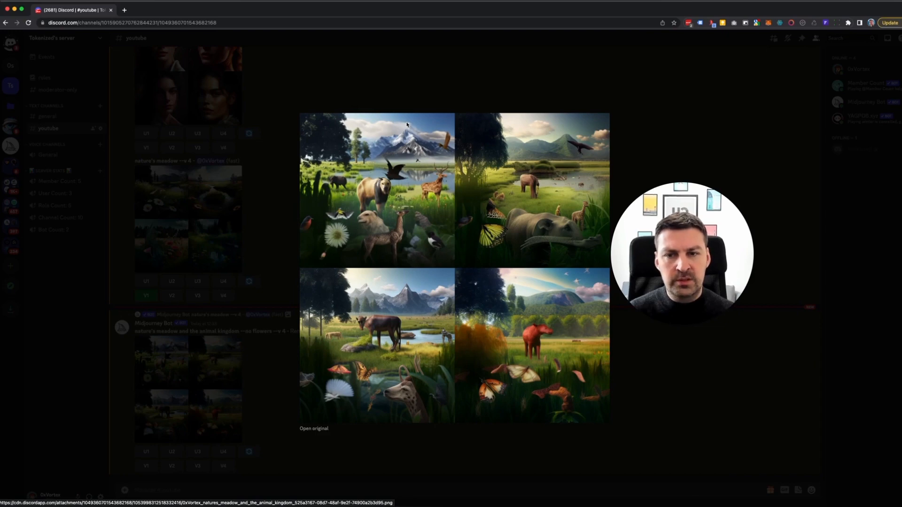
pyautogui.click(267, 230)
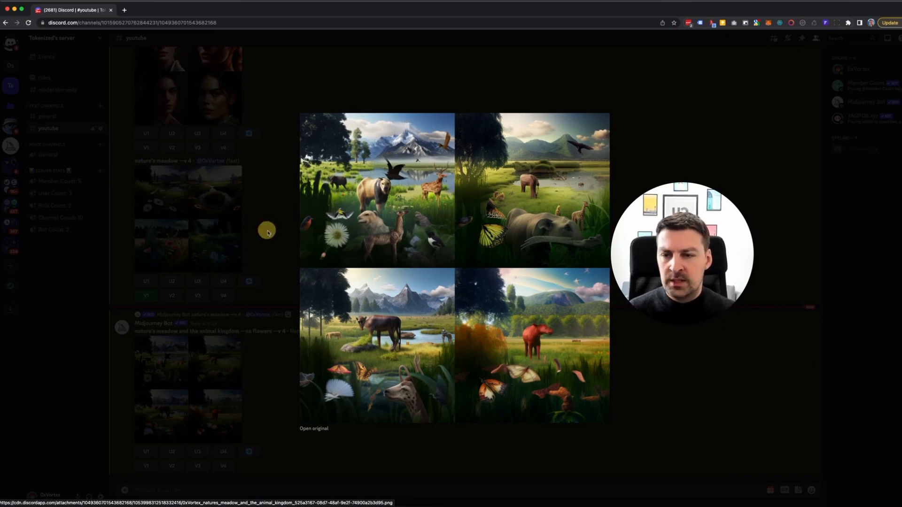
pyautogui.click(161, 362)
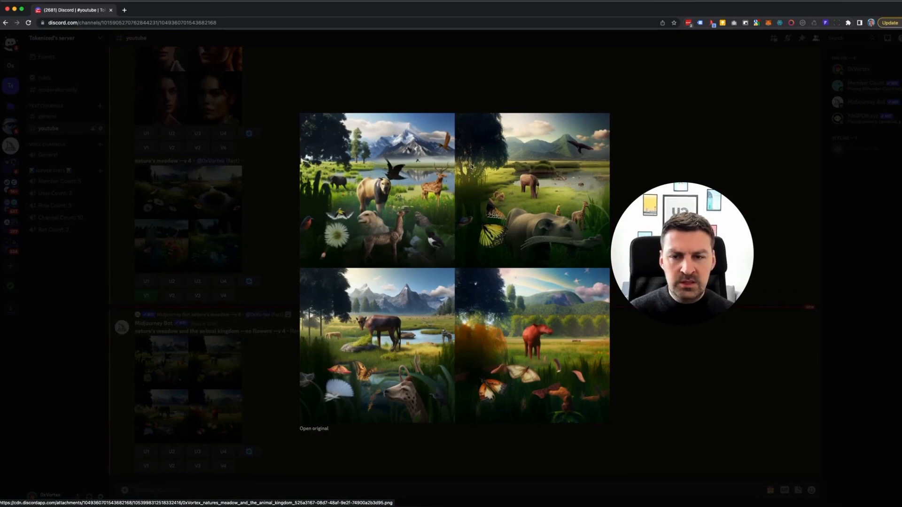
# Step: Start a remix variation of the second image in the "--no flowers" grid and insert "--no birds" before "--v 4" in its prompt
pyautogui.click(102, 253)
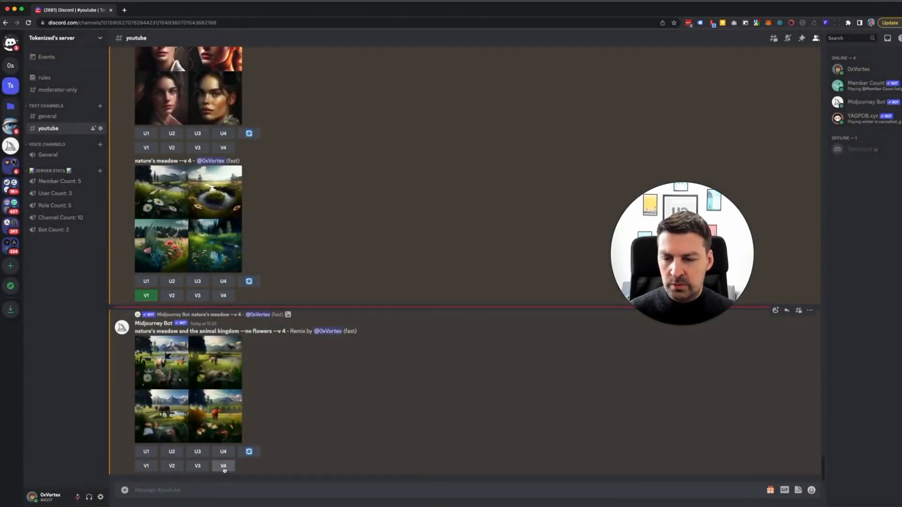
pyautogui.click(172, 467)
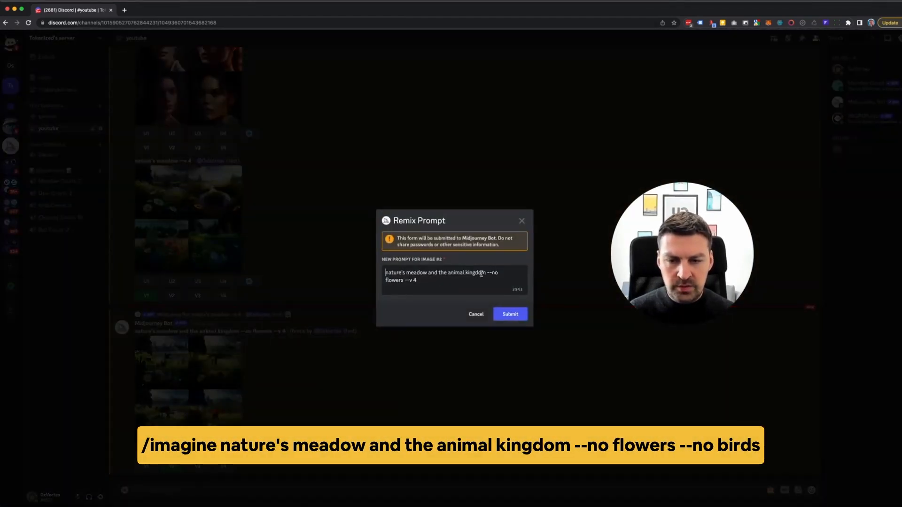
pyautogui.click(406, 281)
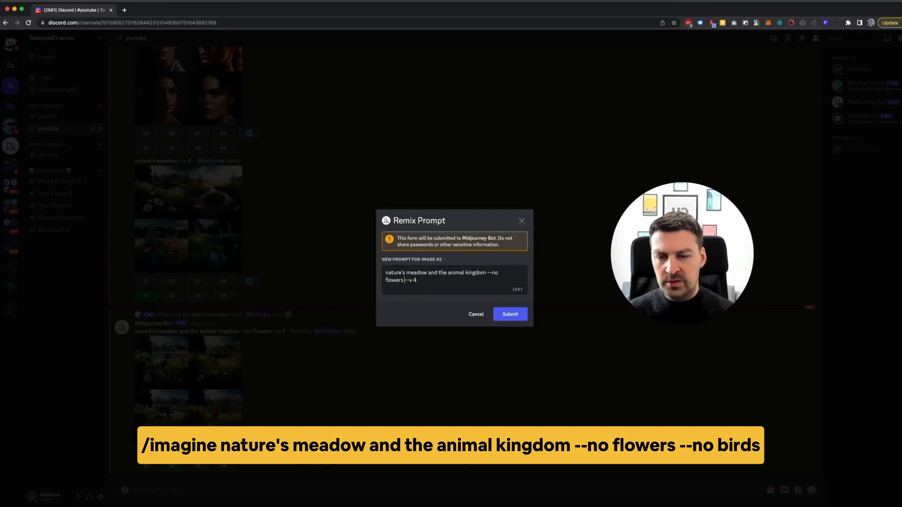
pyautogui.write('--no ')
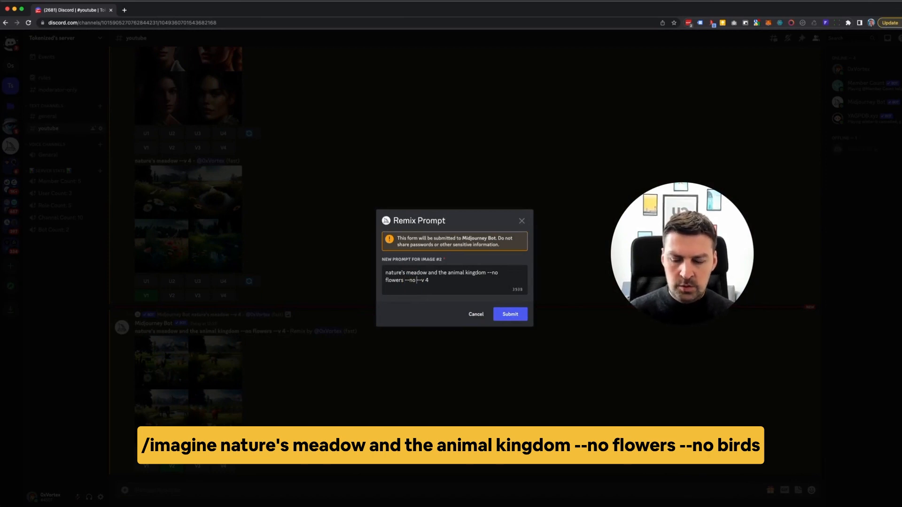
pyautogui.write('birds')
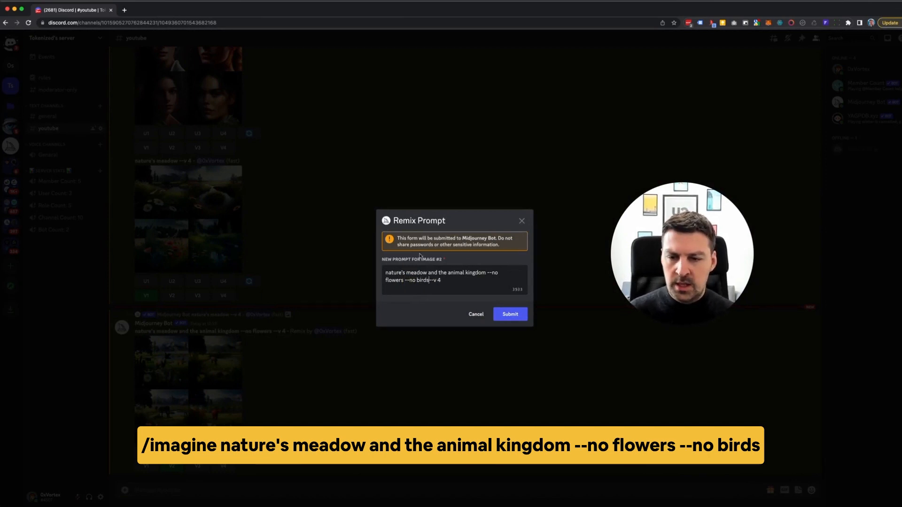
# Step: Separate "--no birds" from "--v 4" with a space, check both --no parameters, and submit the remix prompt
pyautogui.doubleClick(412, 280)
pyautogui.click(416, 281)
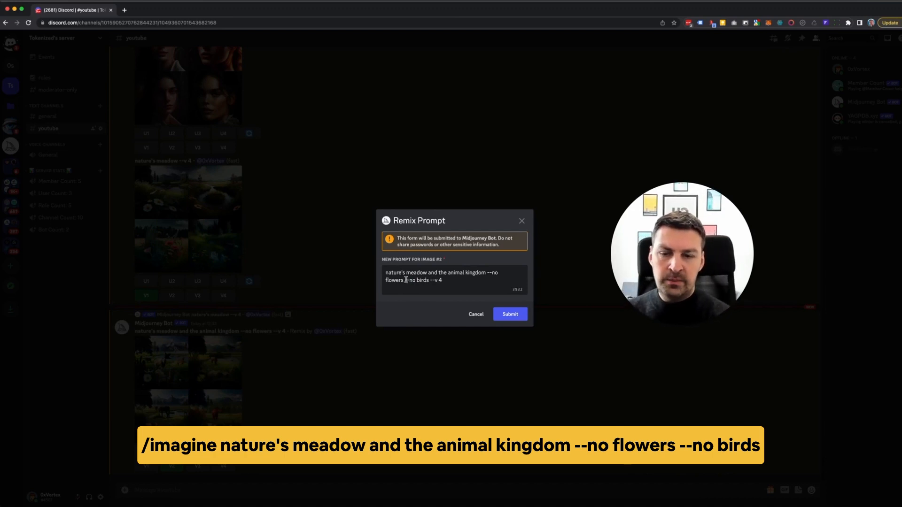
pyautogui.doubleClick(422, 281)
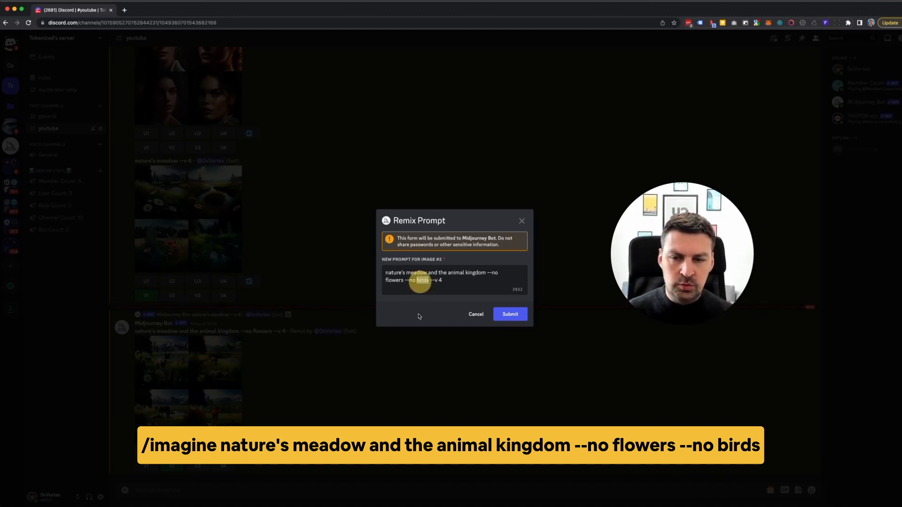
pyautogui.doubleClick(495, 272)
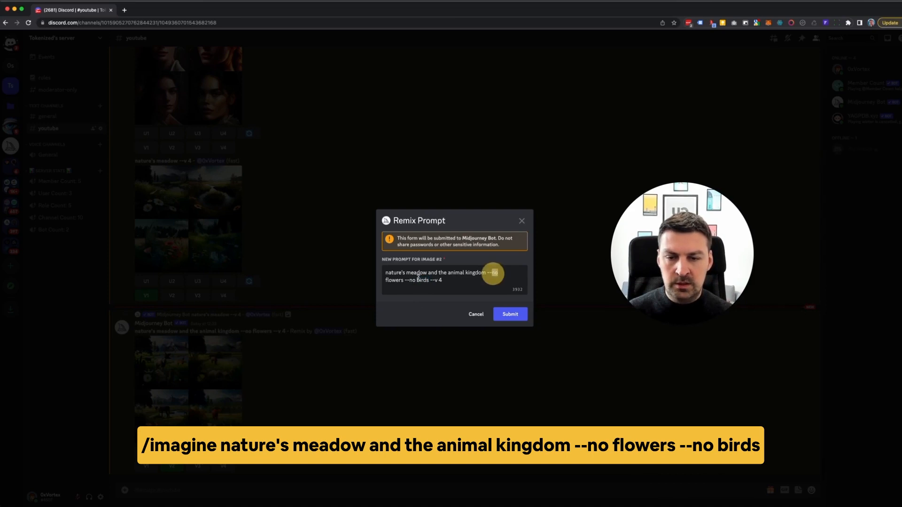
pyautogui.doubleClick(394, 281)
pyautogui.click(425, 279)
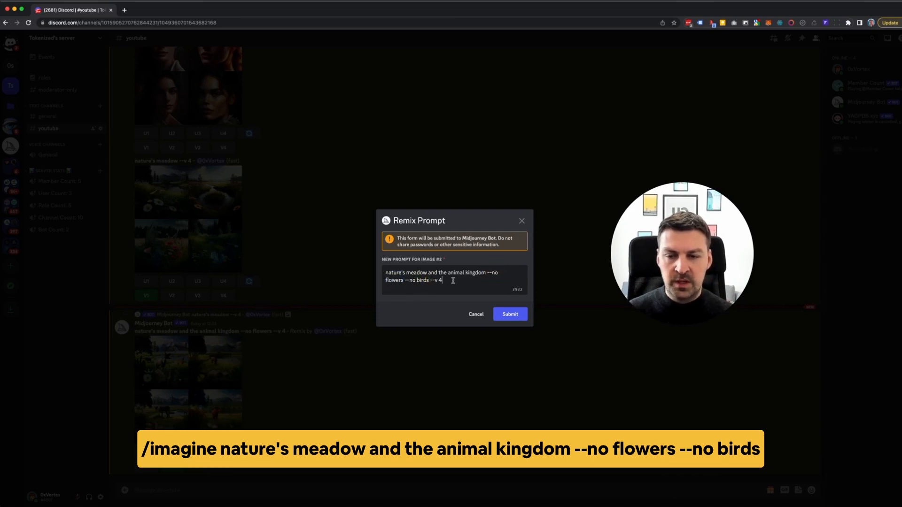
pyautogui.click(505, 315)
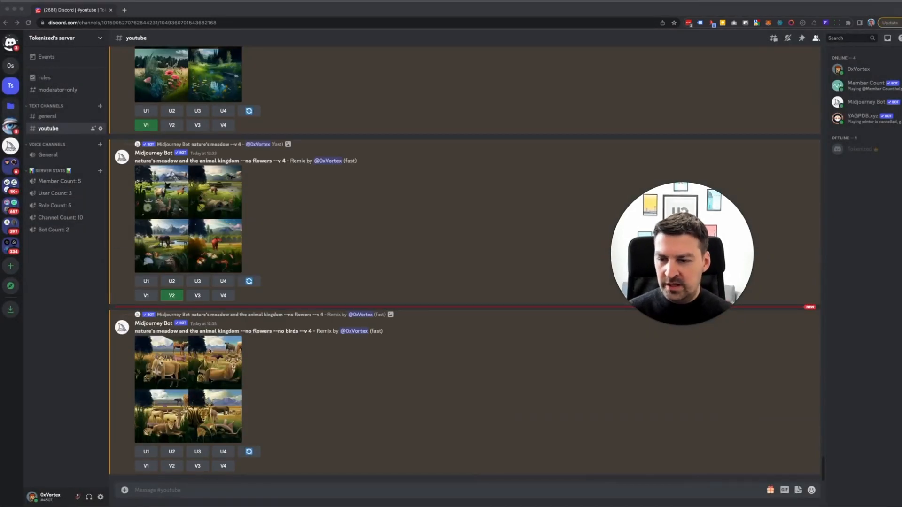
# Step: Compare the enlarged "--no flowers" grid with the enlarged "--no flowers --no birds" grid, checking for birds and flowers
pyautogui.click(219, 195)
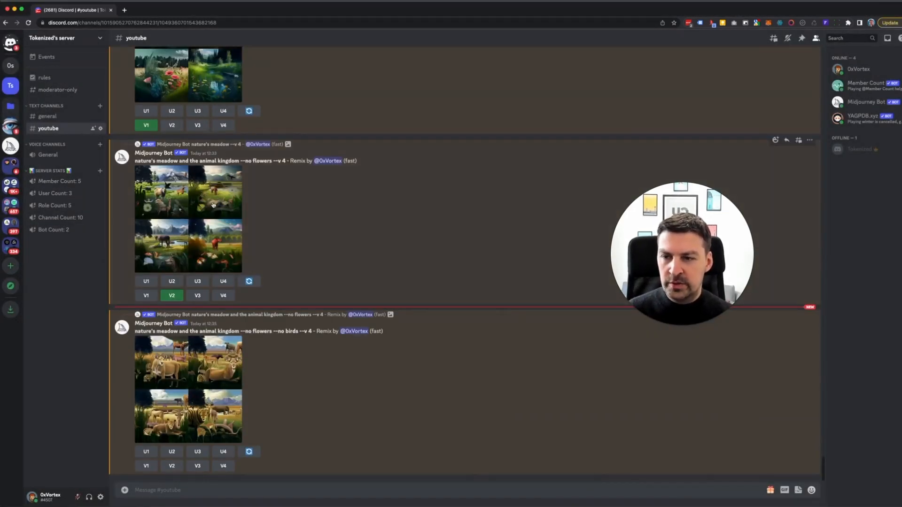
pyautogui.click(227, 196)
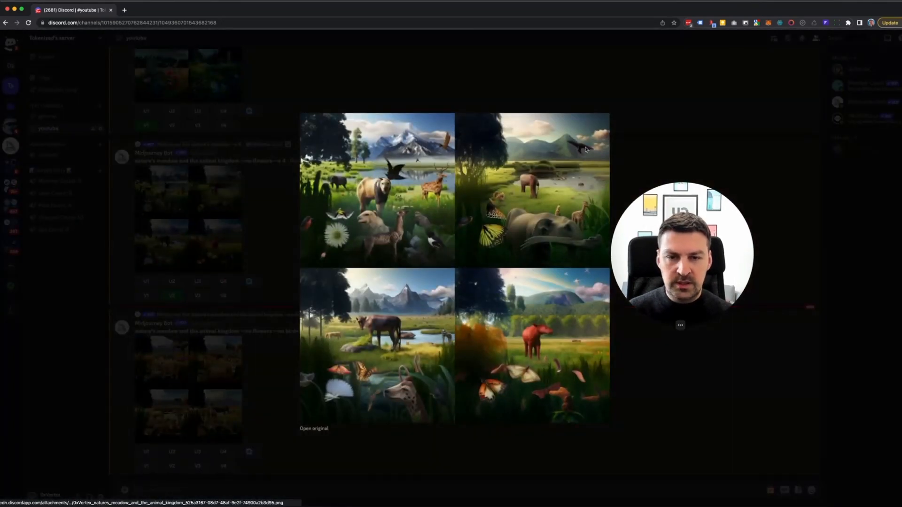
pyautogui.click(465, 95)
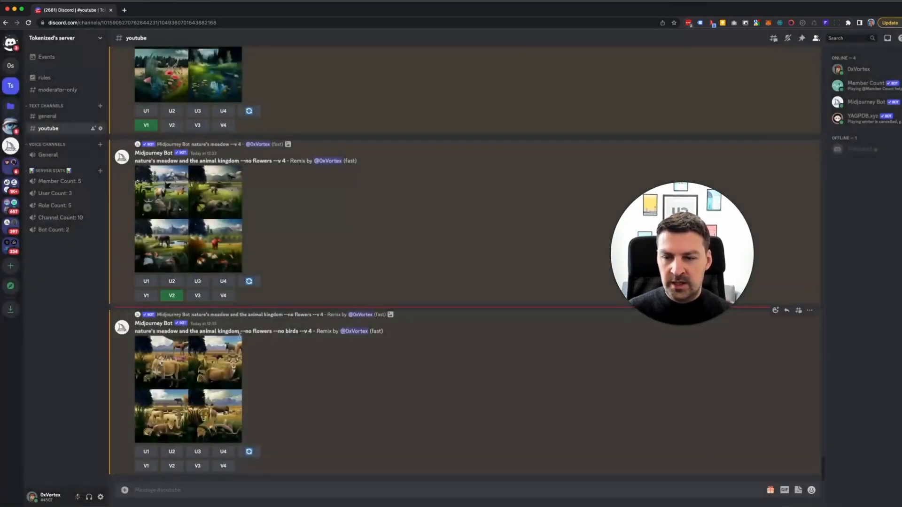
pyautogui.click(217, 371)
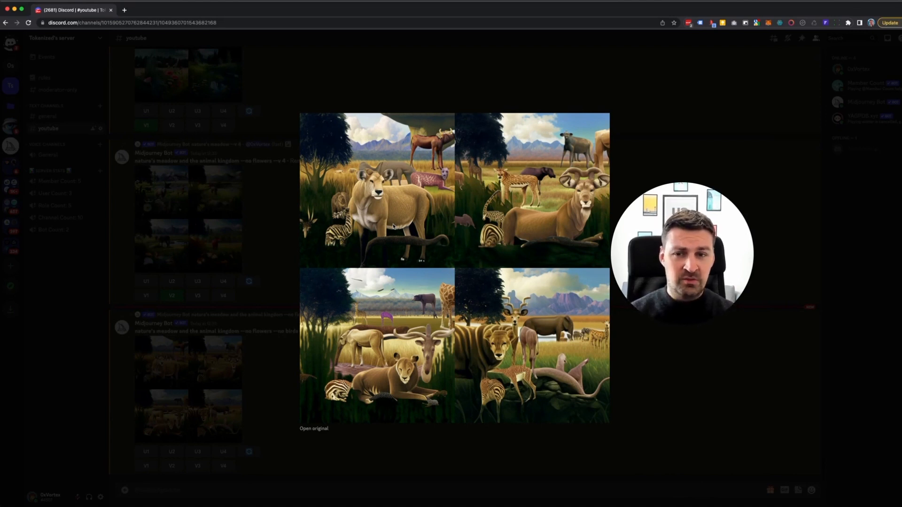
pyautogui.click(349, 100)
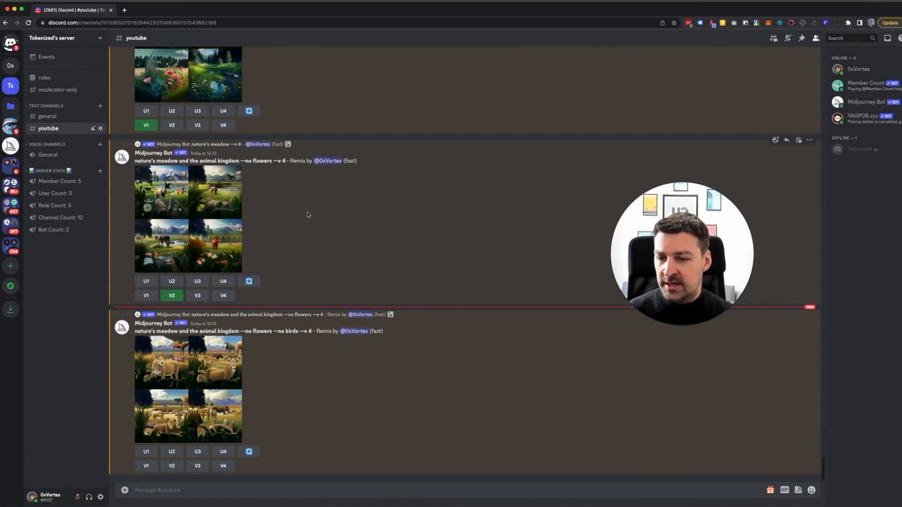
# Step: Compare the enlarged "--no flowers --no birds" grid with the original nature's meadow grid, checking how the composition and style differ
pyautogui.click(190, 371)
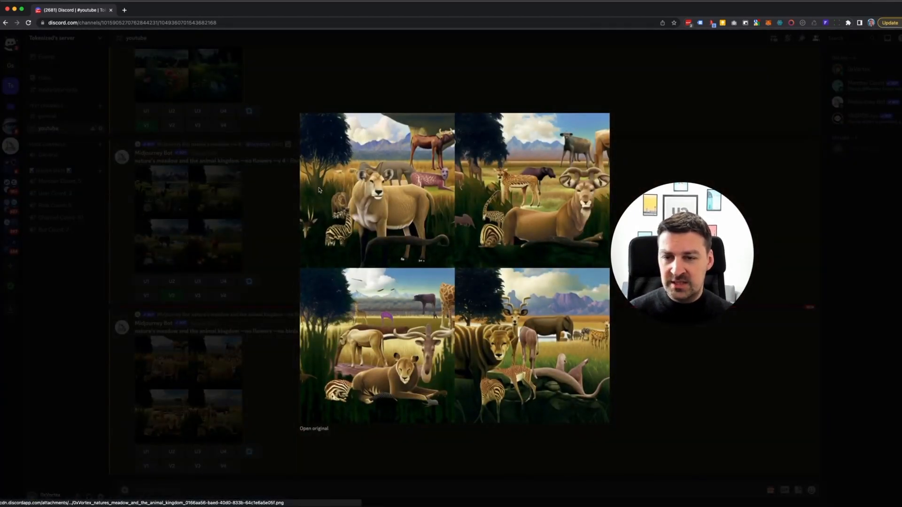
pyautogui.click(265, 197)
pyautogui.scroll(1, 235, 187)
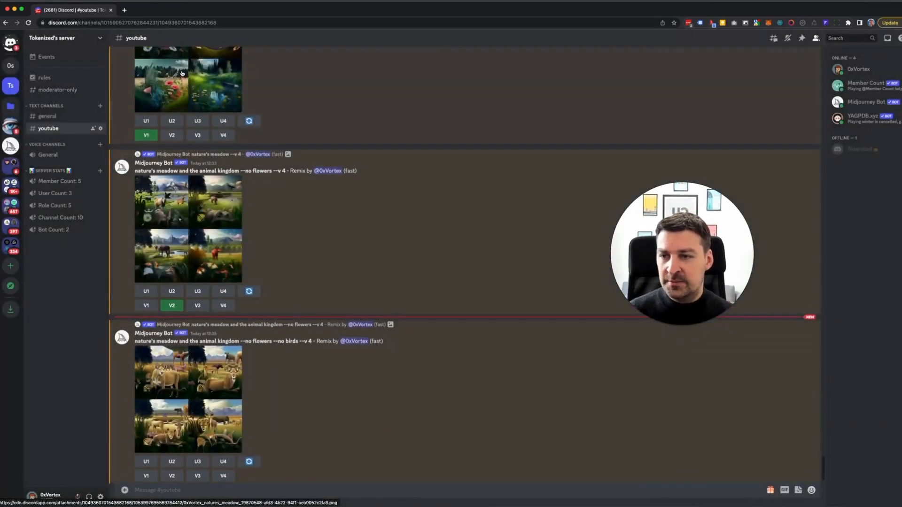
pyautogui.click(214, 89)
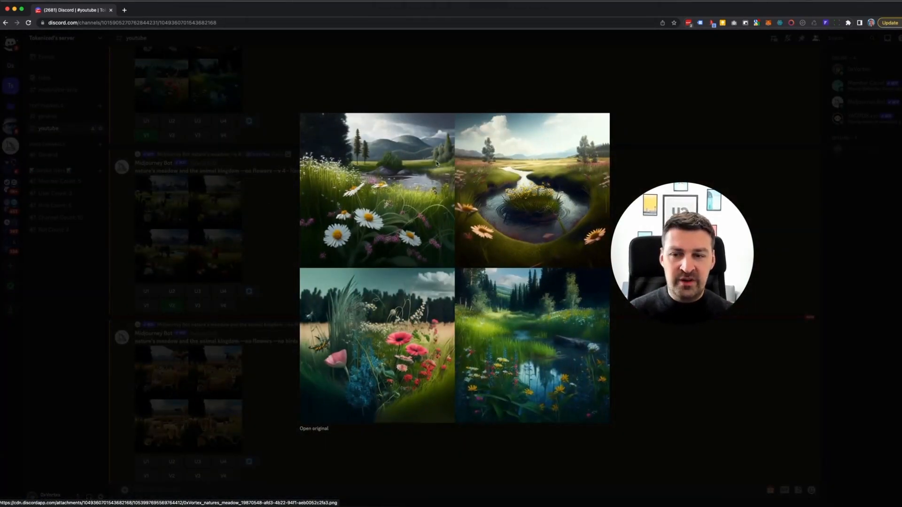
pyautogui.click(271, 198)
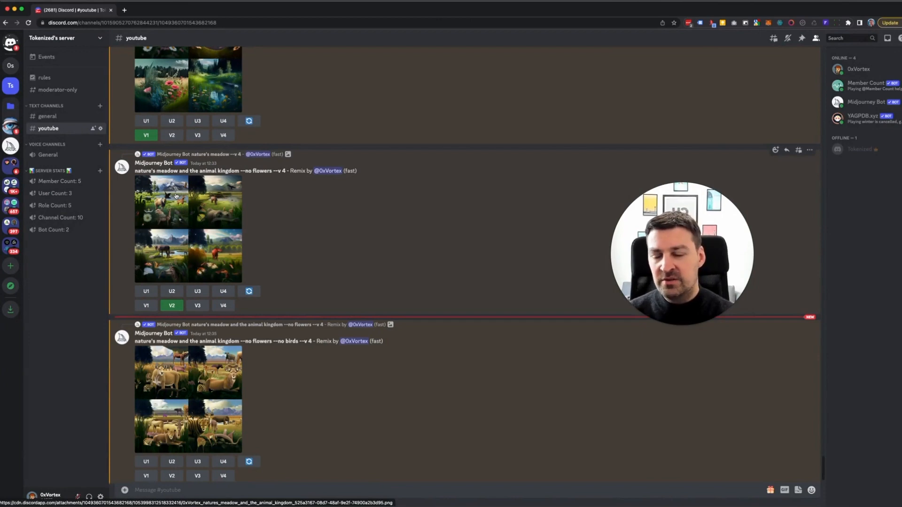
pyautogui.click(170, 362)
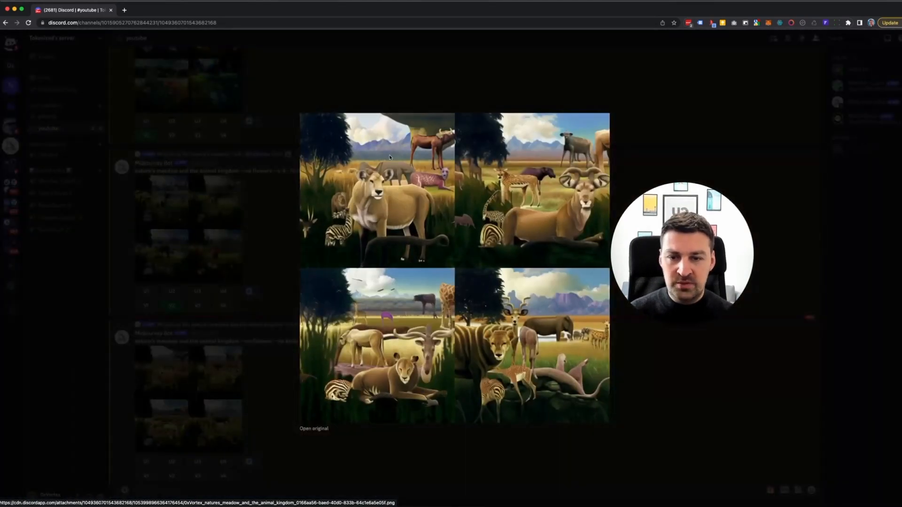
pyautogui.click(428, 94)
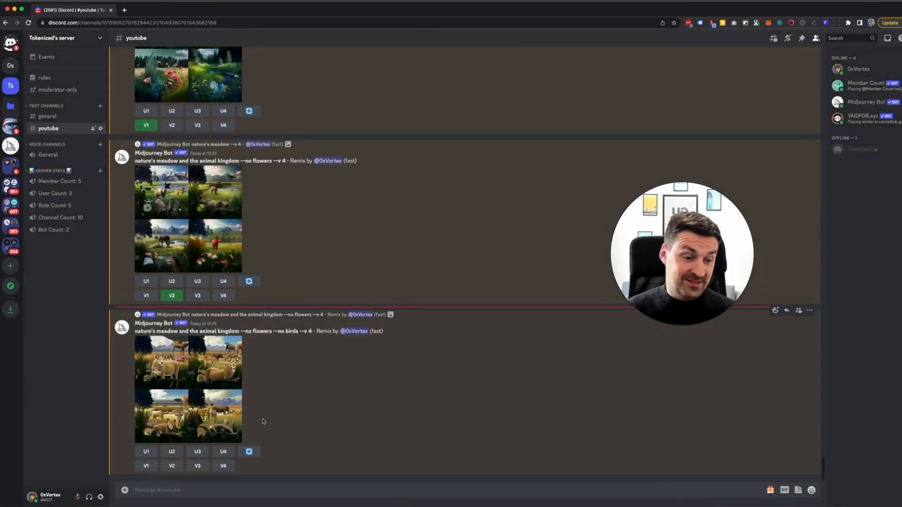
# Step: Write the example parameter "--no candle" in the channel's message draft without sending it
pyautogui.click(188, 491)
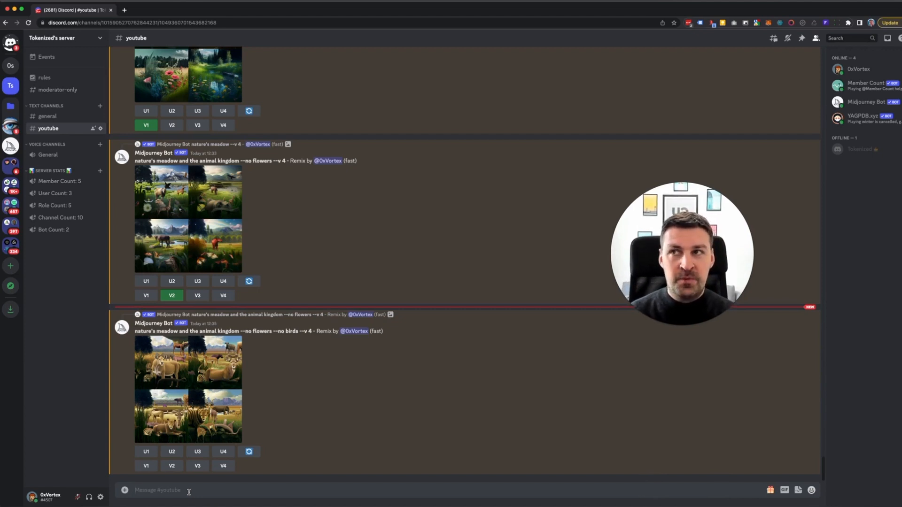
pyautogui.write('--no')
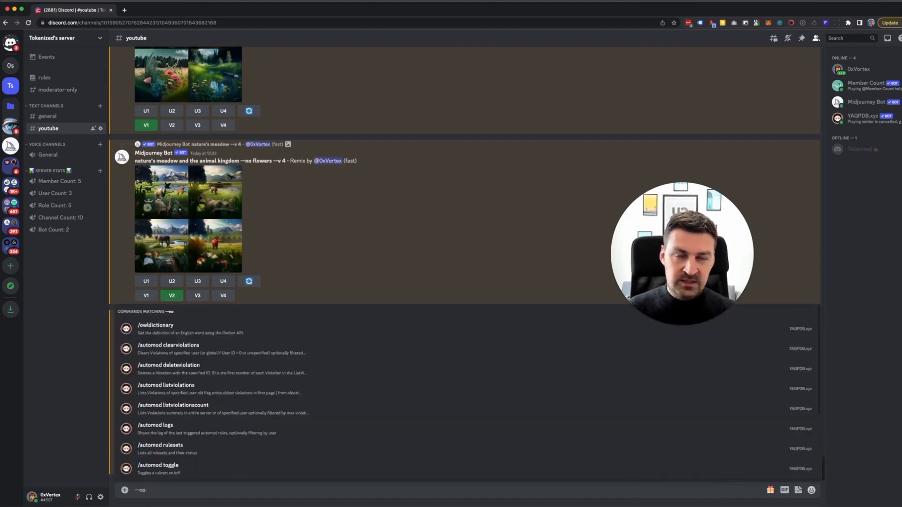
pyautogui.press('super+a')
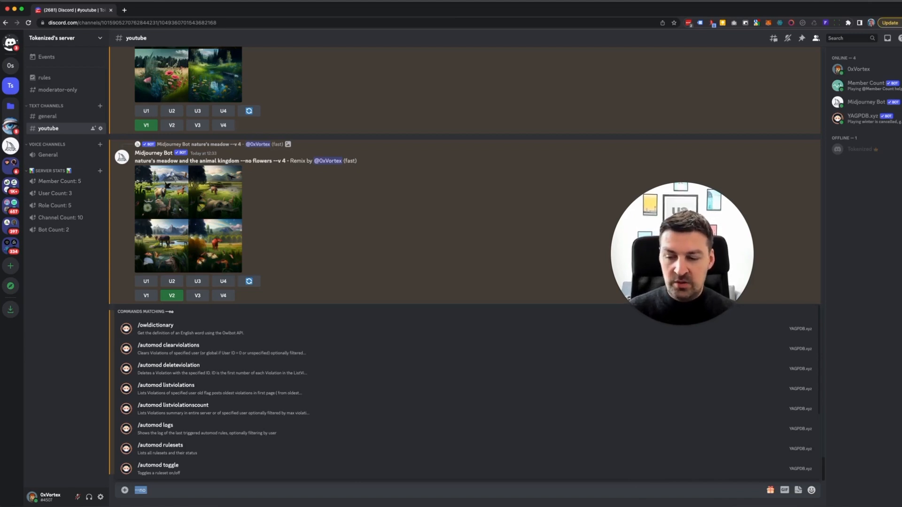
pyautogui.press('Right')
pyautogui.write('cn')
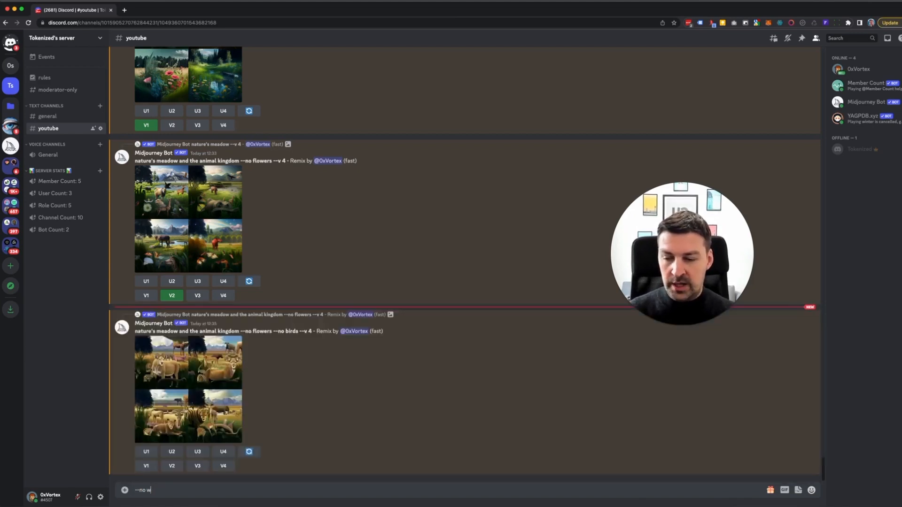
pyautogui.write('ald')
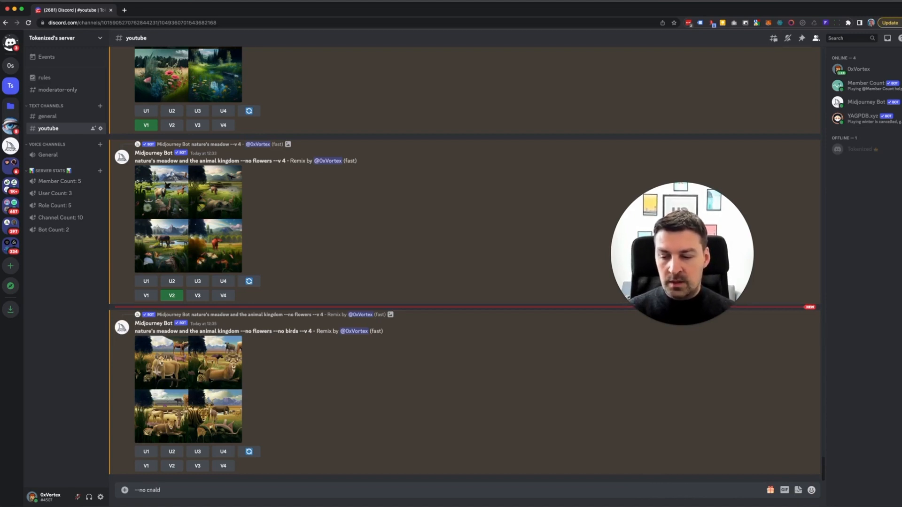
pyautogui.hotkey('alt', 'shift', 'Left')
pyautogui.write('candle')
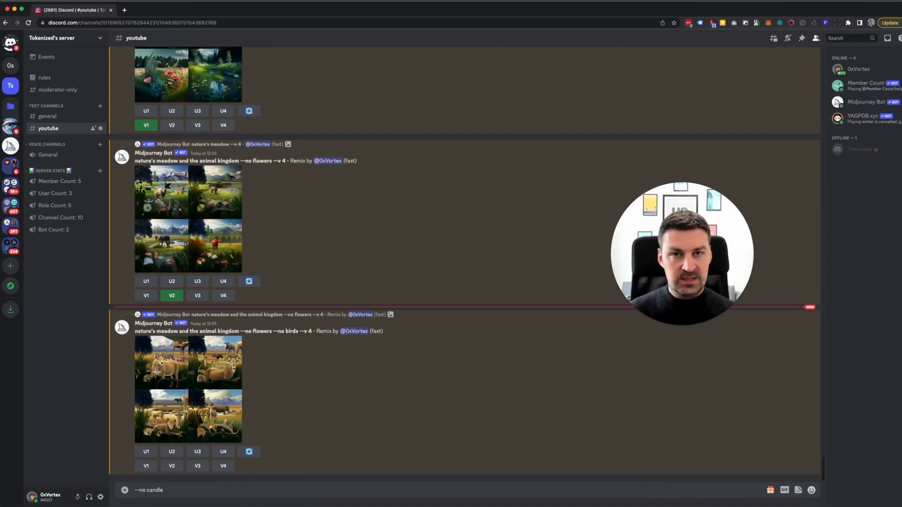
# Step: Replace the message draft with the equivalent negative weight notation "candle::-0.5", correcting the spelling of "candle"
pyautogui.press('super+a')
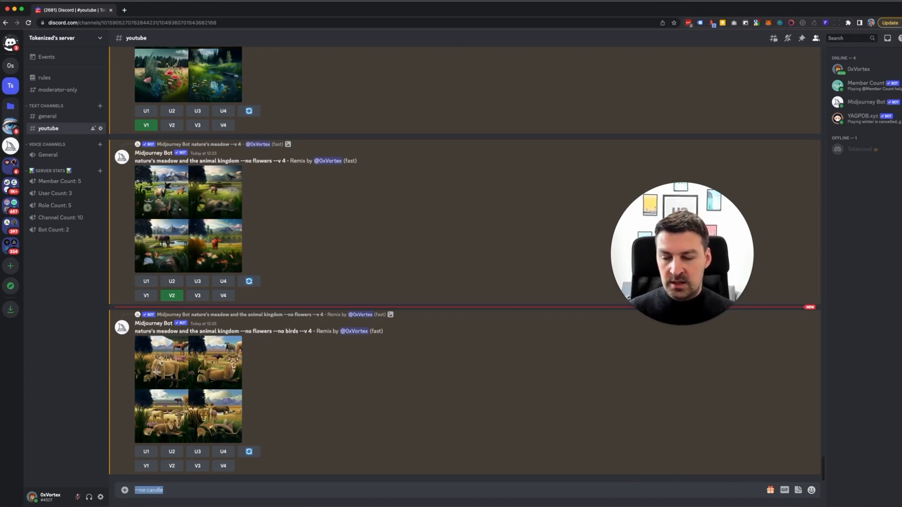
pyautogui.write('canlde')
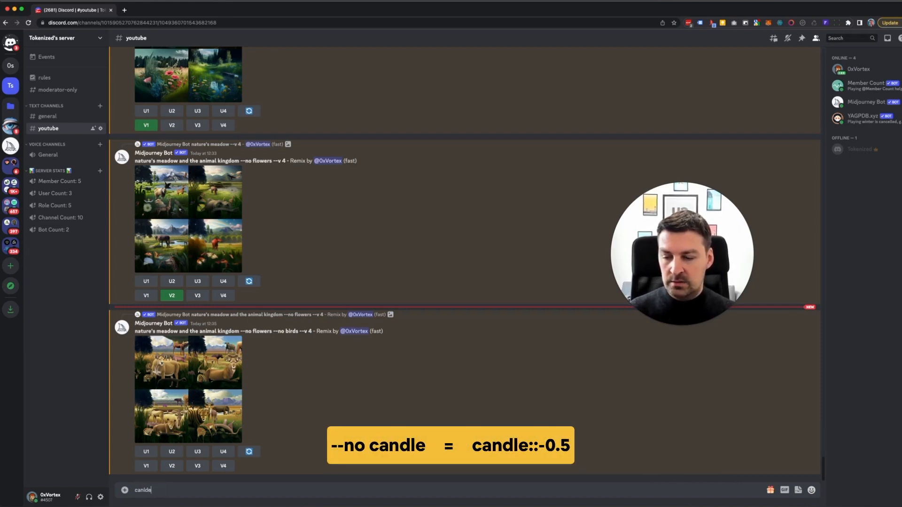
pyautogui.write('::')
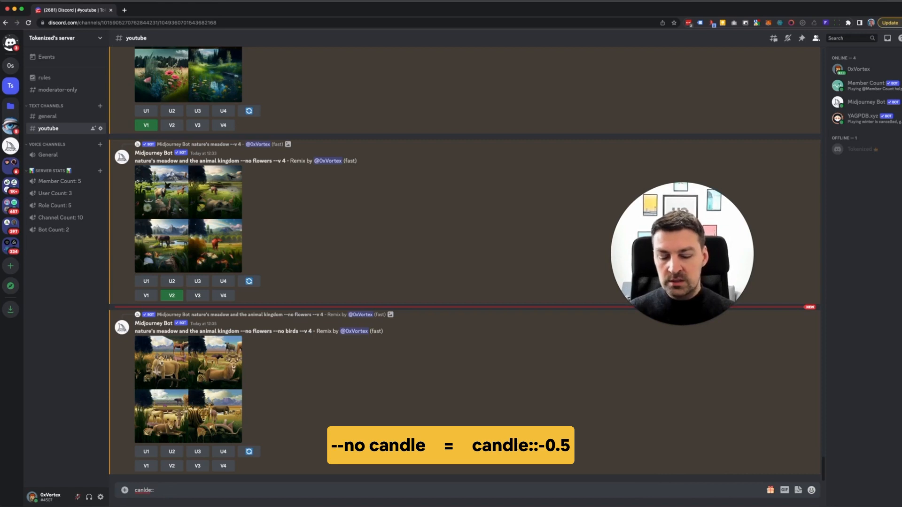
pyautogui.write('-0.54')
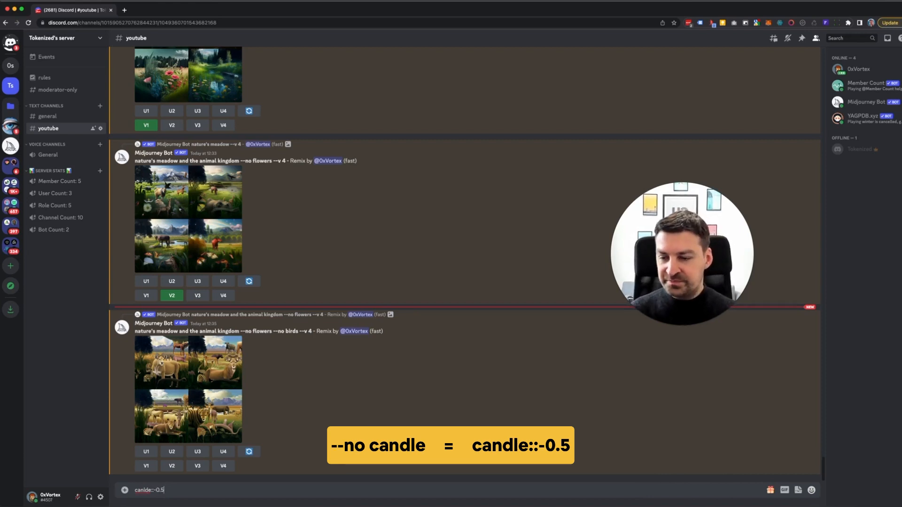
pyautogui.press('Left')
pyautogui.press('Left')
pyautogui.press('Left')
pyautogui.press('Left')
pyautogui.press('Left')
pyautogui.press('BackSpace')
pyautogui.press('BackSpace')
pyautogui.press('BackSpace')
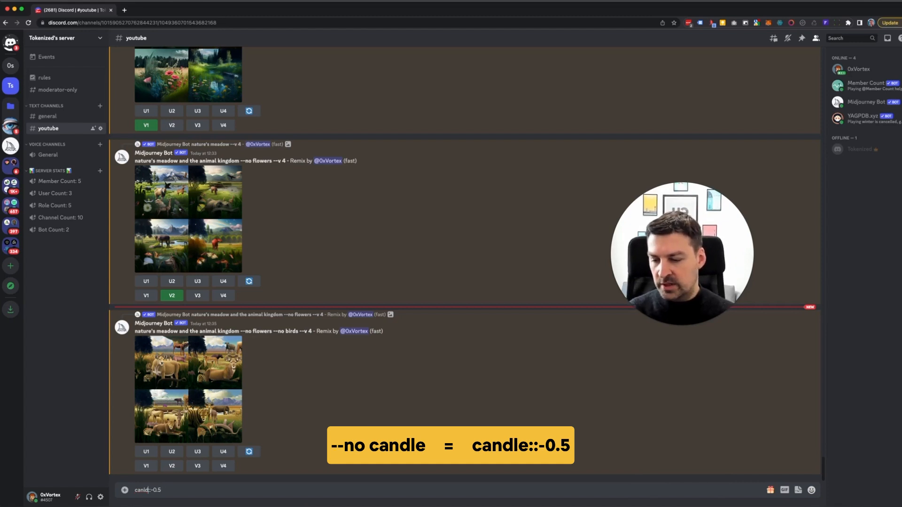
pyautogui.write('dle')
pyautogui.press('End')
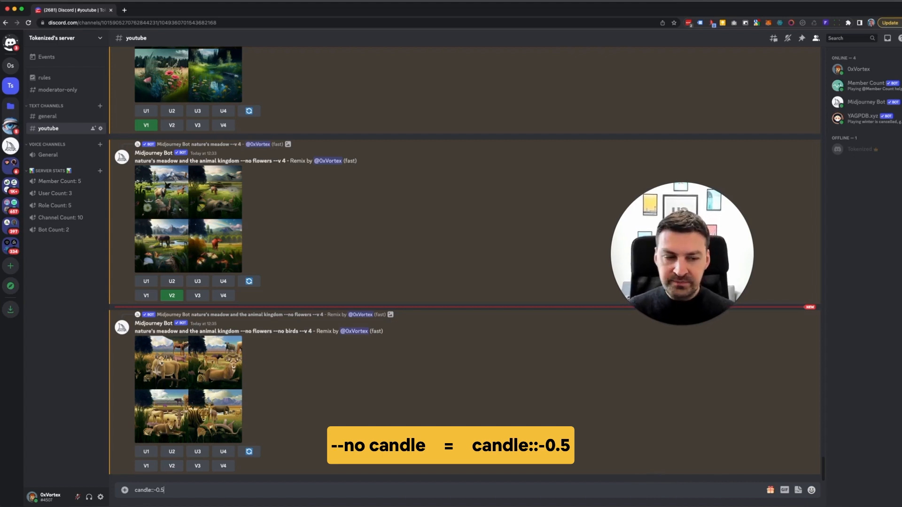
# Step: Clear the message draft and start an /imagine command with the prompt "nature's meadow and the animal kingdom::1"
pyautogui.hotkey('ctrl', 'a')
pyautogui.press('BackSpace')
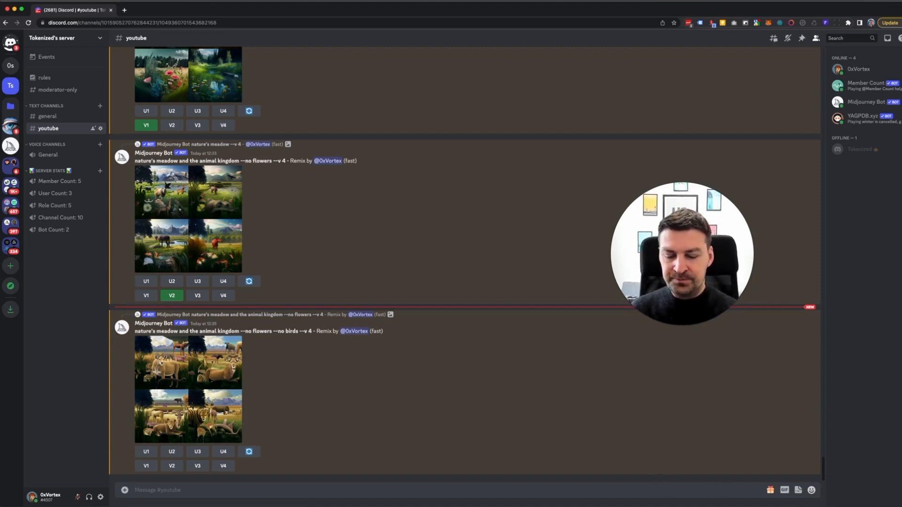
pyautogui.write('/i')
pyautogui.press('Return')
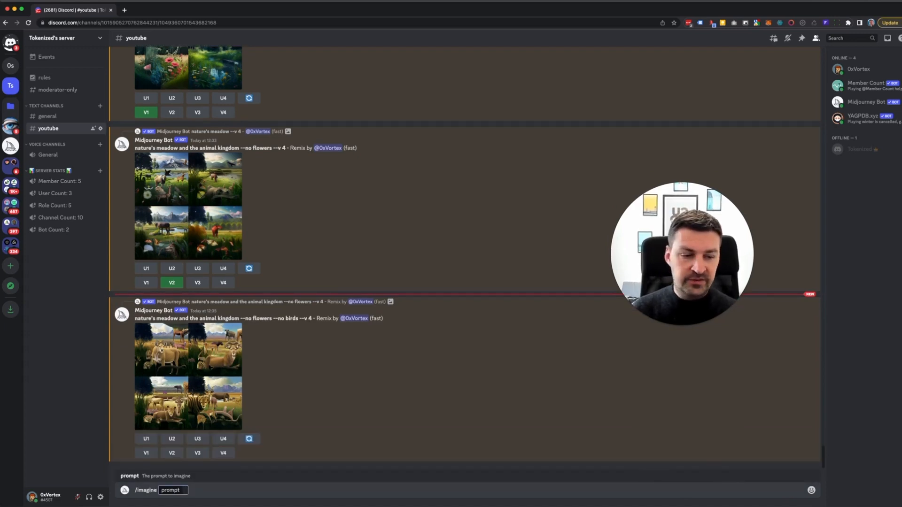
pyautogui.write('nat')
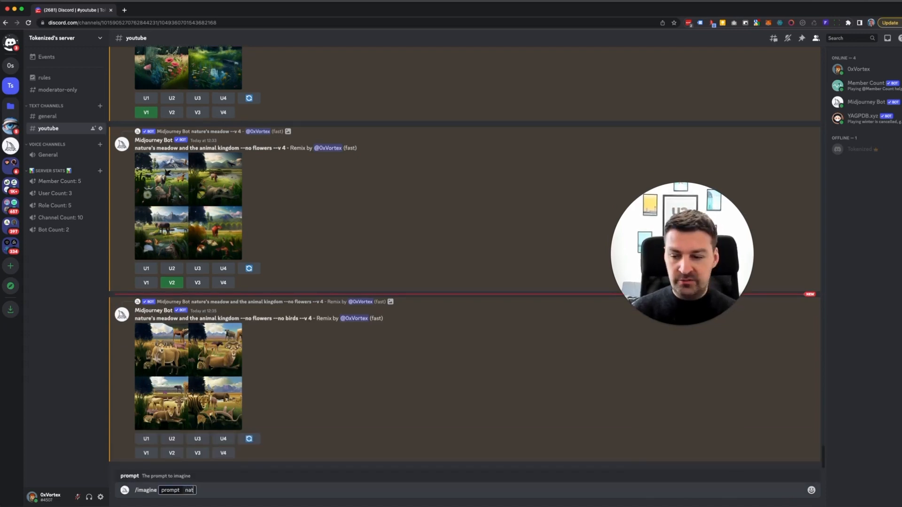
pyautogui.write("ure's m")
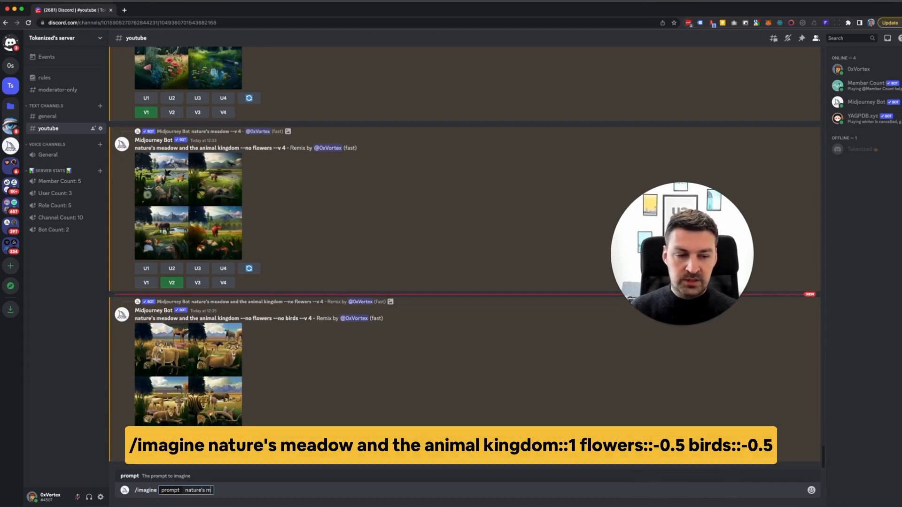
pyautogui.write('eadow and th')
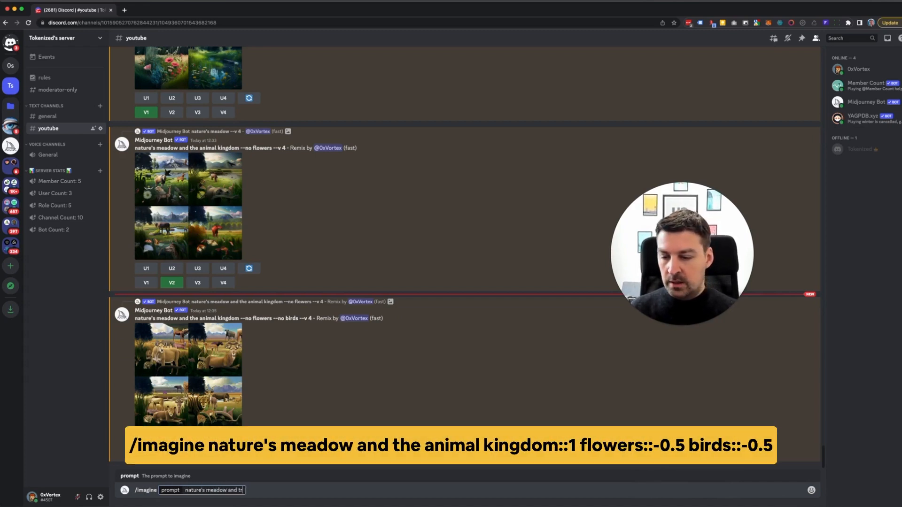
pyautogui.write('e animal kingd')
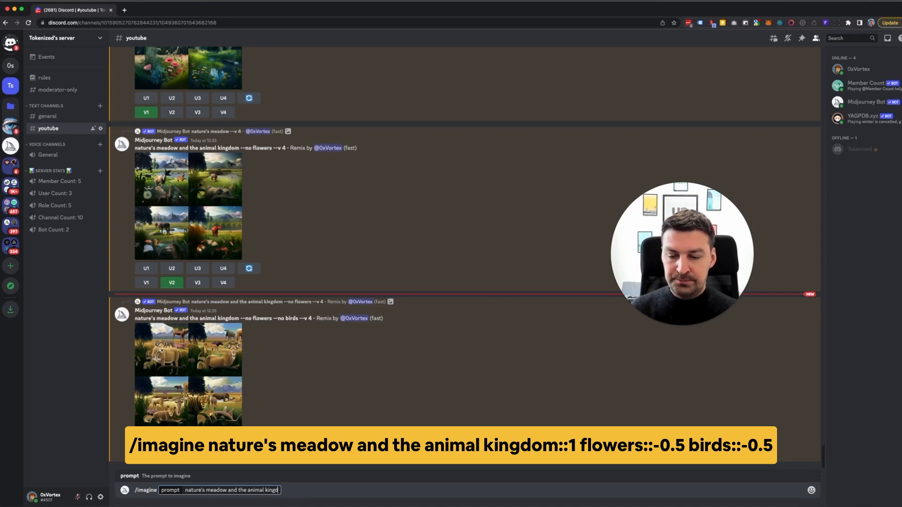
pyautogui.write('om::')
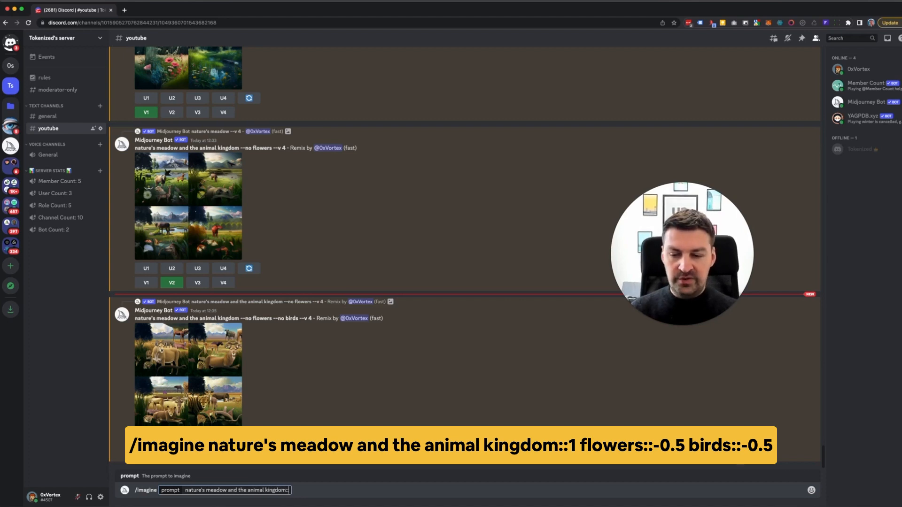
pyautogui.write('1')
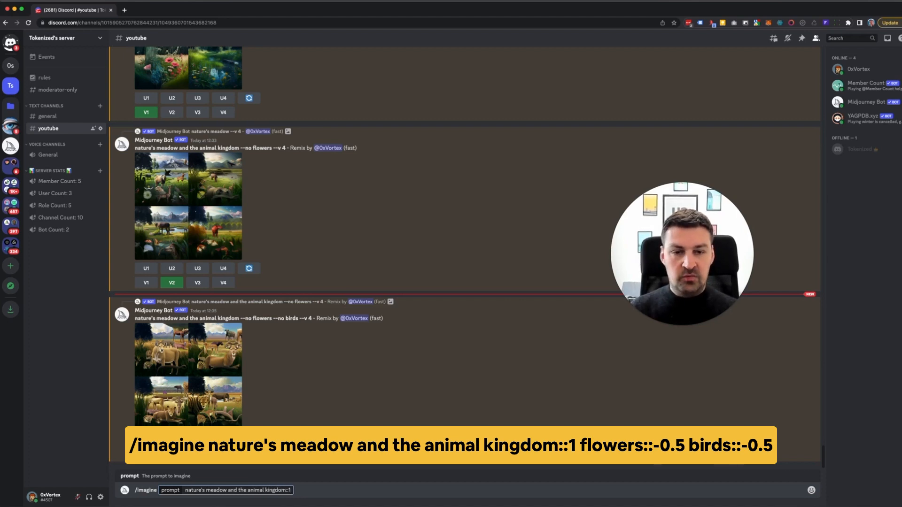
pyautogui.press('BackSpace')
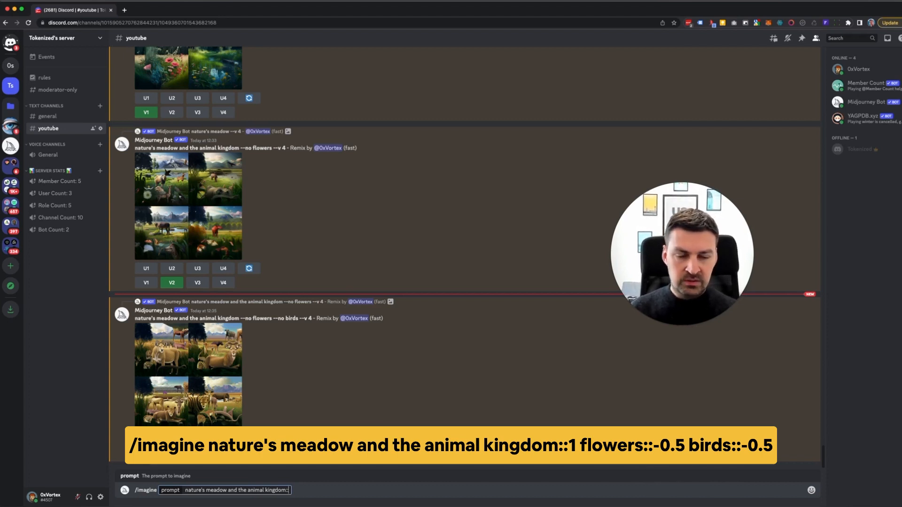
pyautogui.write('kingdom::')
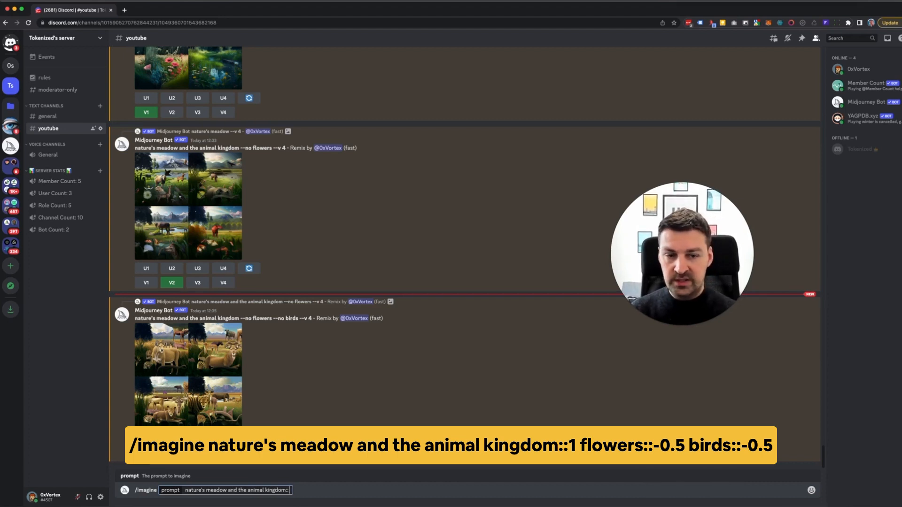
pyautogui.write('1')
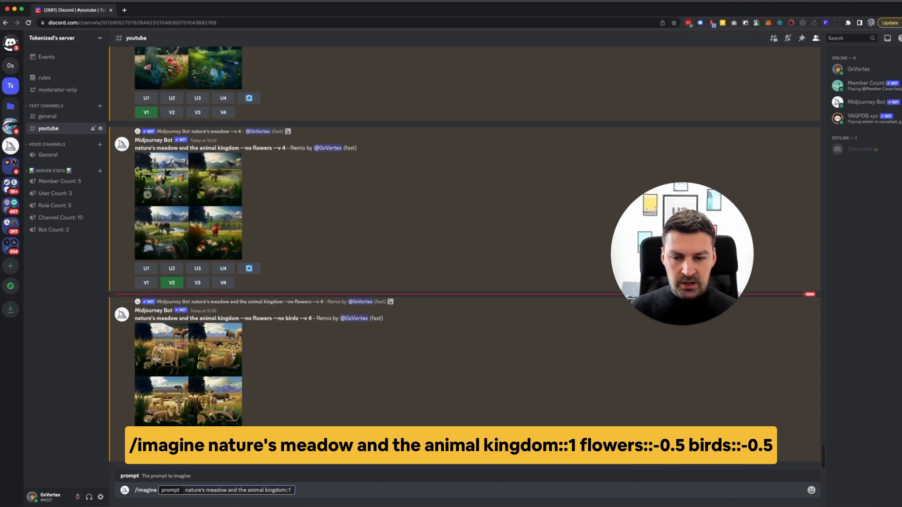
# Step: Extend the /imagine prompt with the negative weights "flowers::-0.5 birds::-0.5" without sending it
pyautogui.write(' flower')
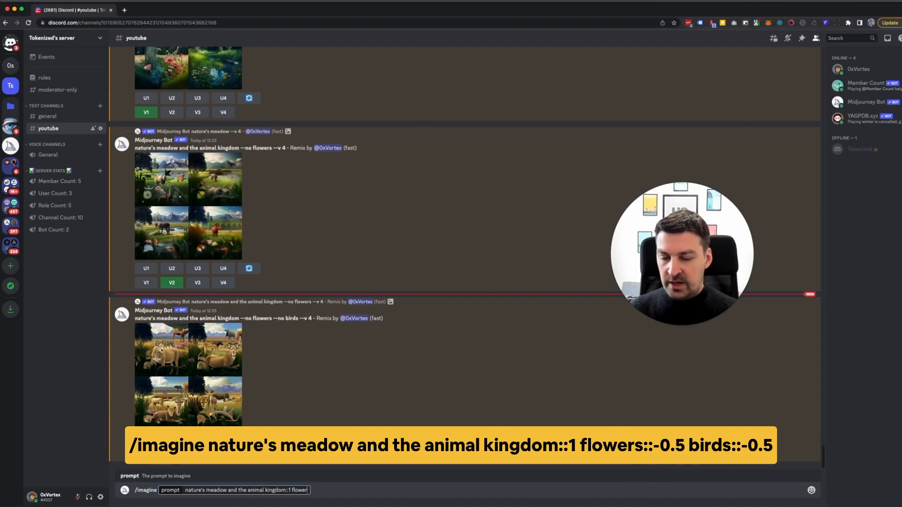
pyautogui.write('s::-0')
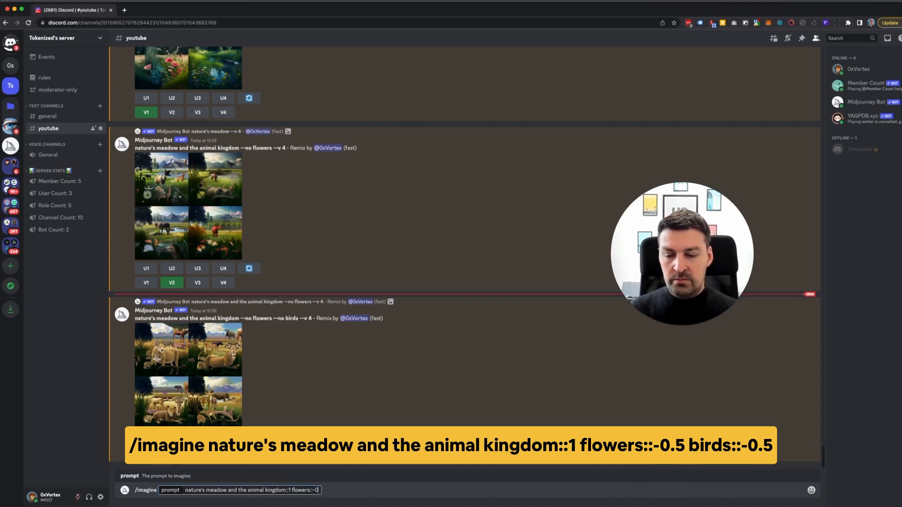
pyautogui.write('.5')
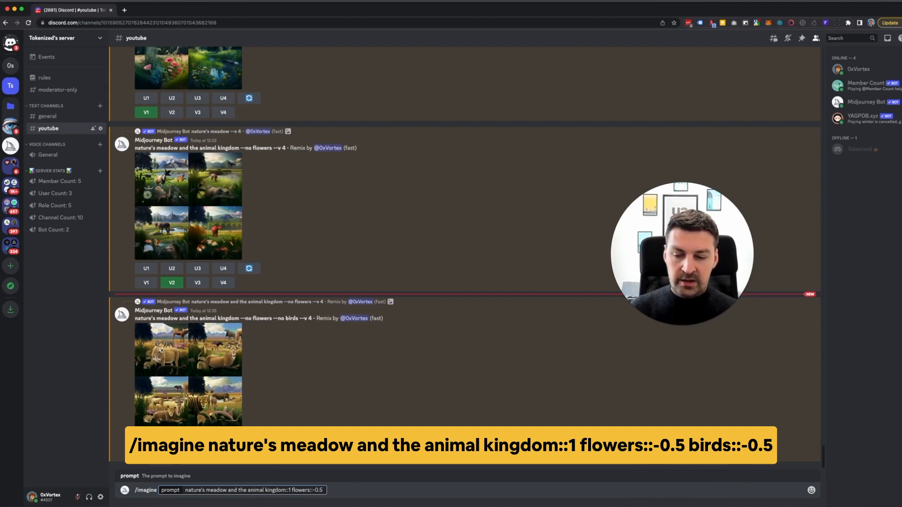
pyautogui.write(' birds:')
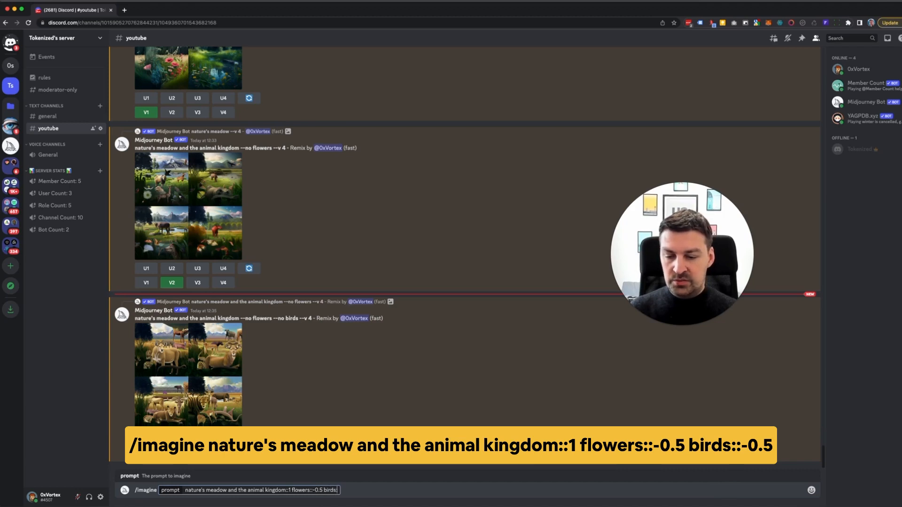
pyautogui.write(':-0.5')
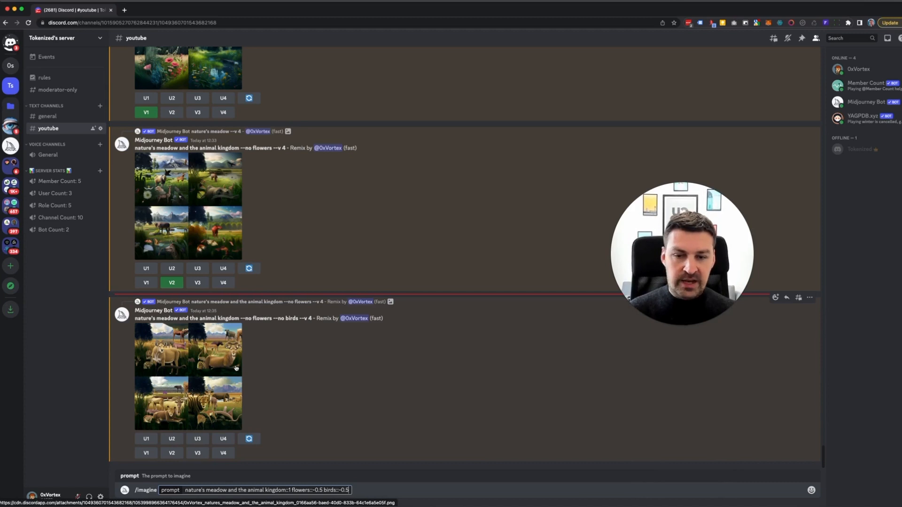
# Step: Replace the /imagine prompt text with "rocky mountain landscape::1 winter::1 buffalo herd::2"
pyautogui.press('super+a')
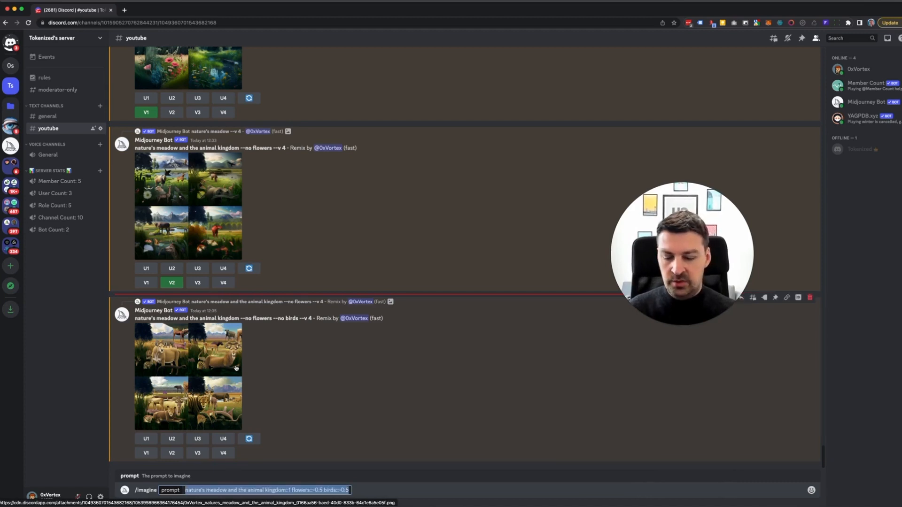
pyautogui.press('BackSpace')
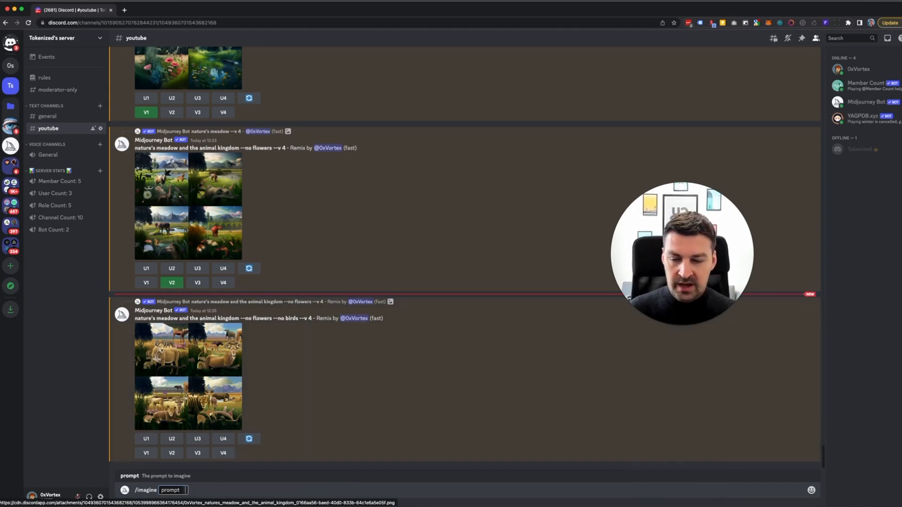
pyautogui.write('rocky m')
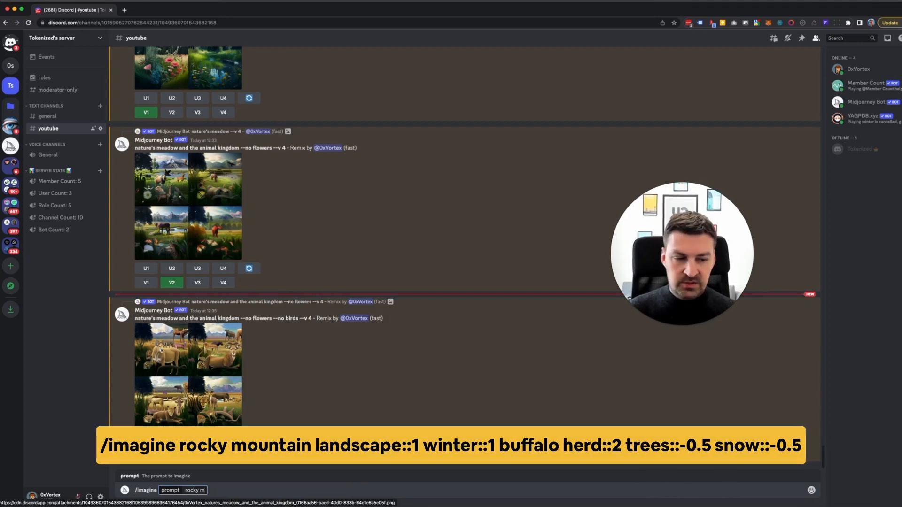
pyautogui.write('ountain landsca')
pyautogui.write('pe')
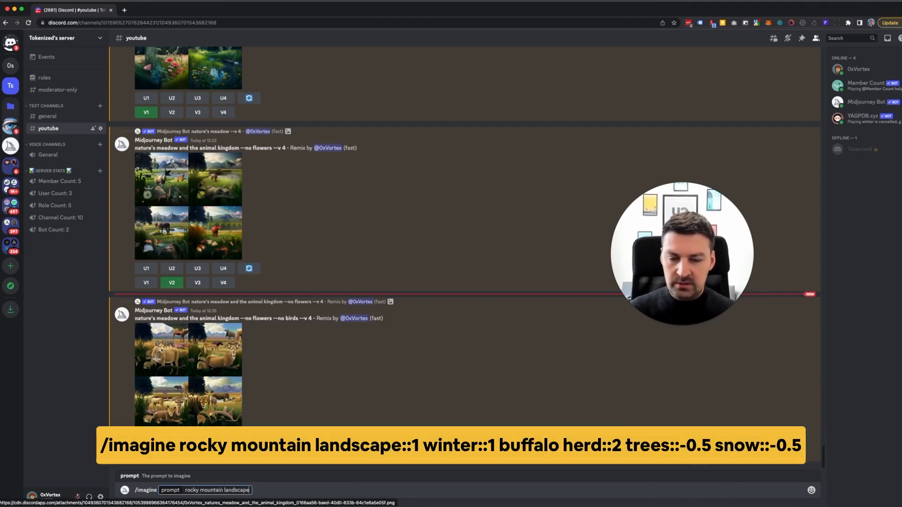
pyautogui.write('::1')
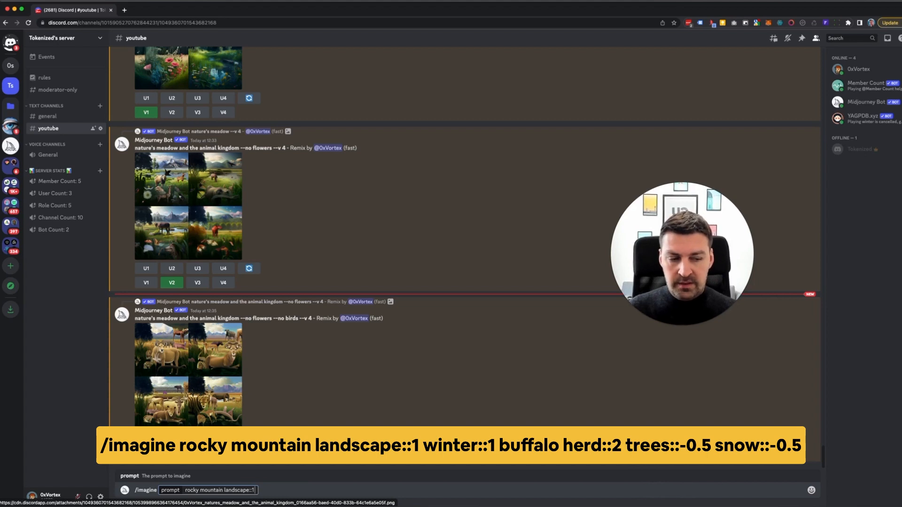
pyautogui.write(' winter::1')
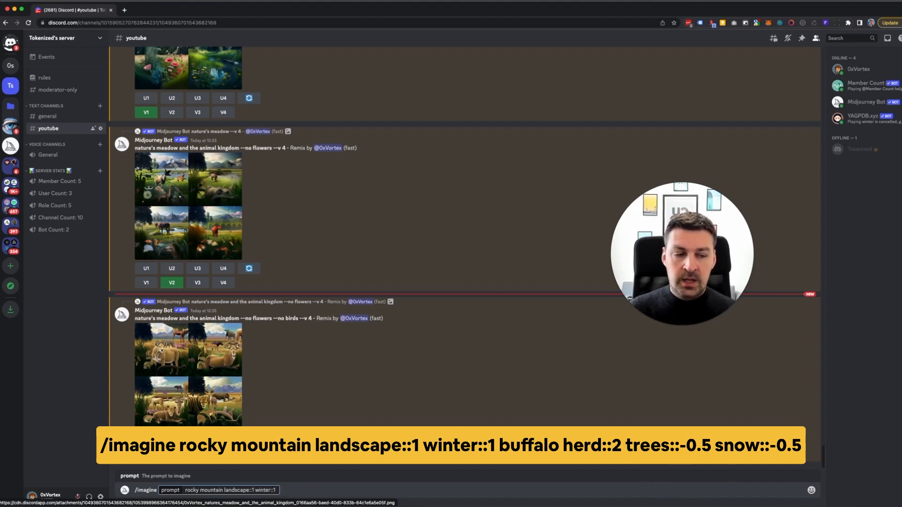
pyautogui.write(' buffa')
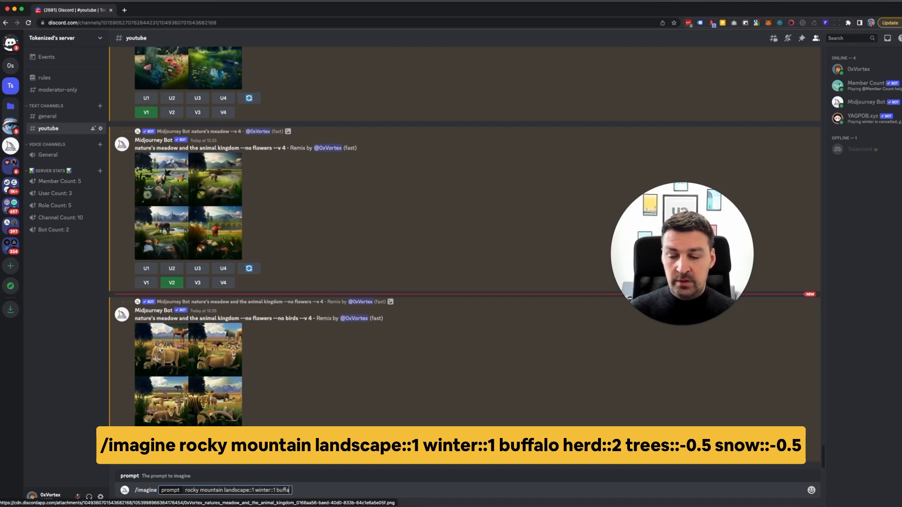
pyautogui.write('lo herd')
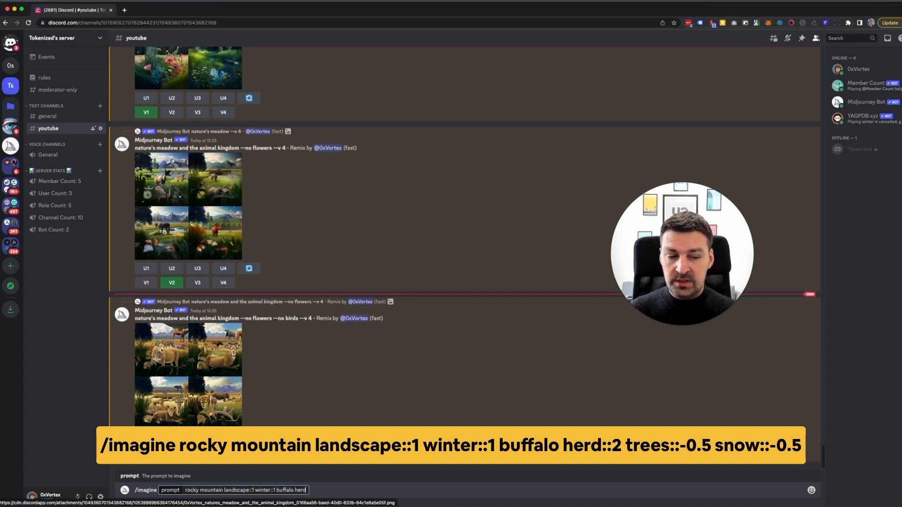
pyautogui.write('::2')
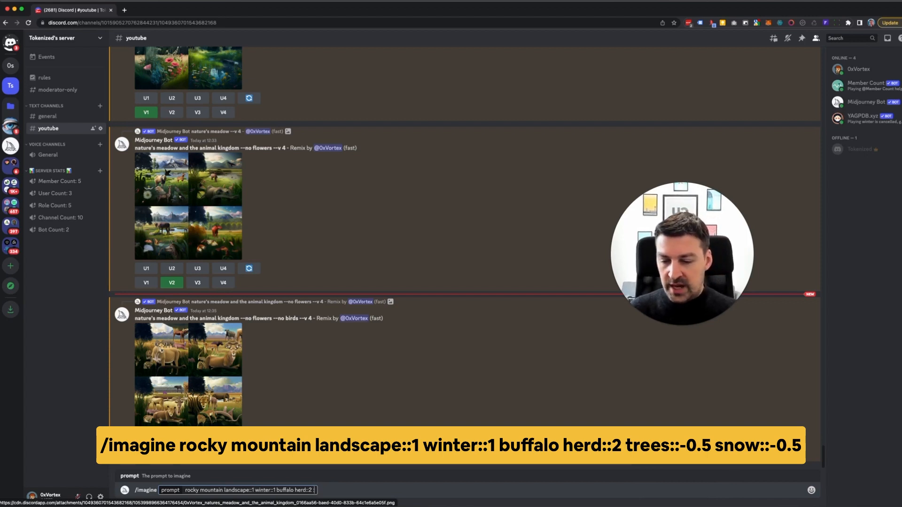
# Step: Append the negative weights "trees::-0.5 snow::-0.5" to the prompt and submit the image generation
pyautogui.write('trees::-')
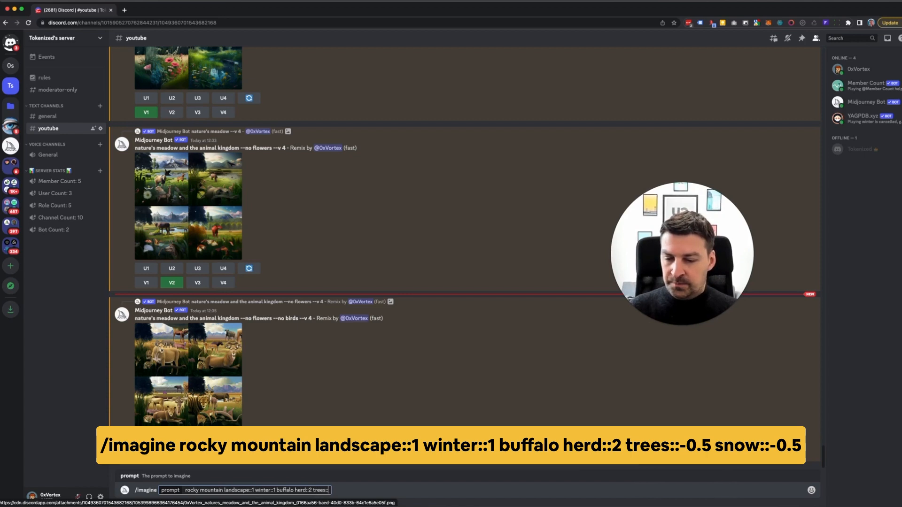
pyautogui.write('0.5')
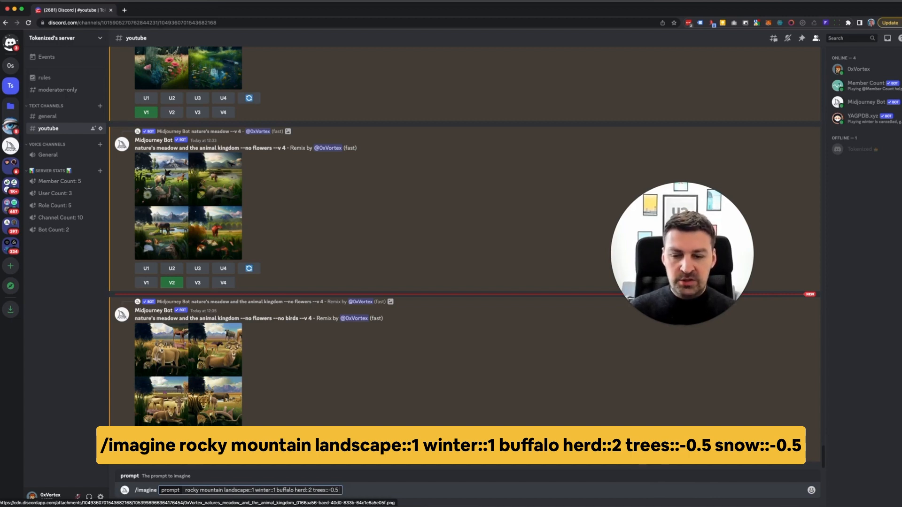
pyautogui.write('snow')
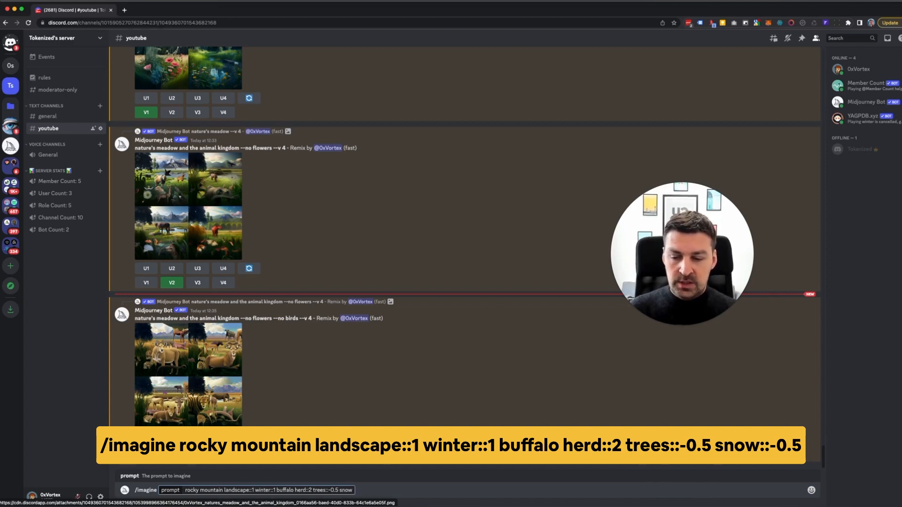
pyautogui.write('::-0.5')
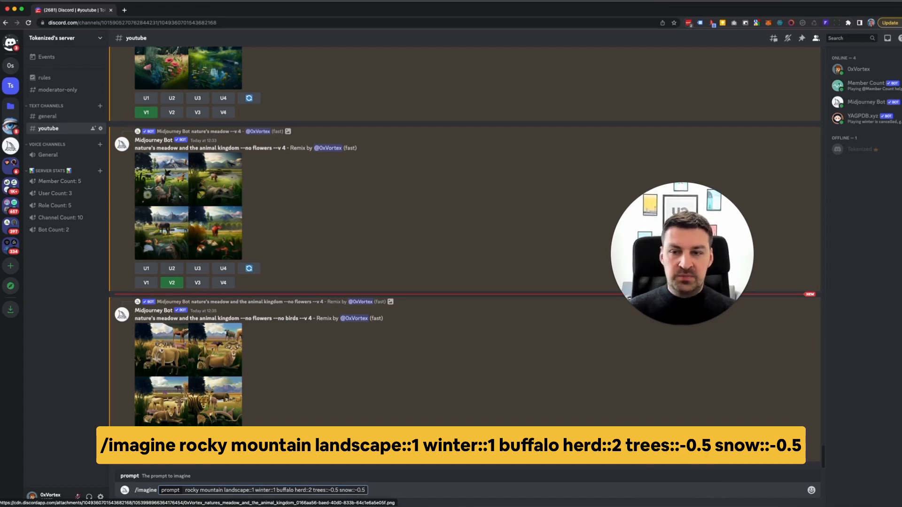
pyautogui.press('Return')
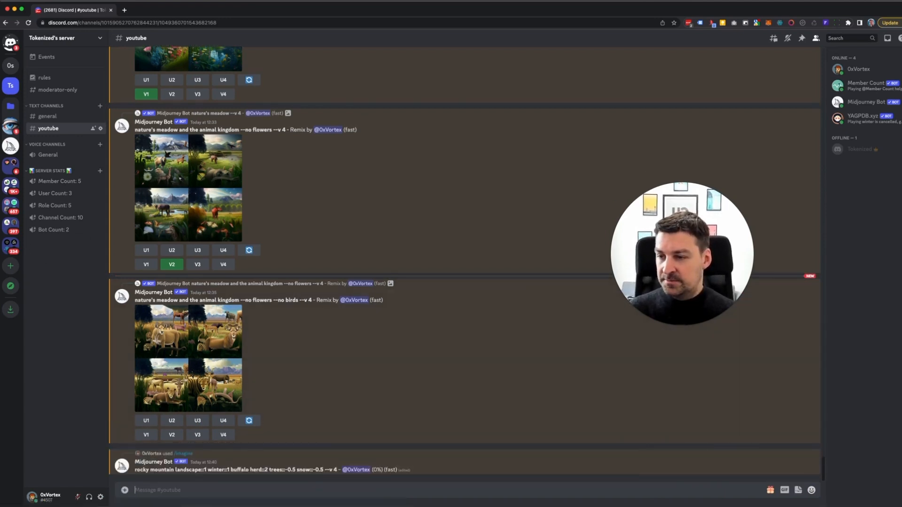
# Step: Enlarge the generated rocky mountain grid and check it for buffalo, trees and snow, then return to the channel
pyautogui.click(315, 339)
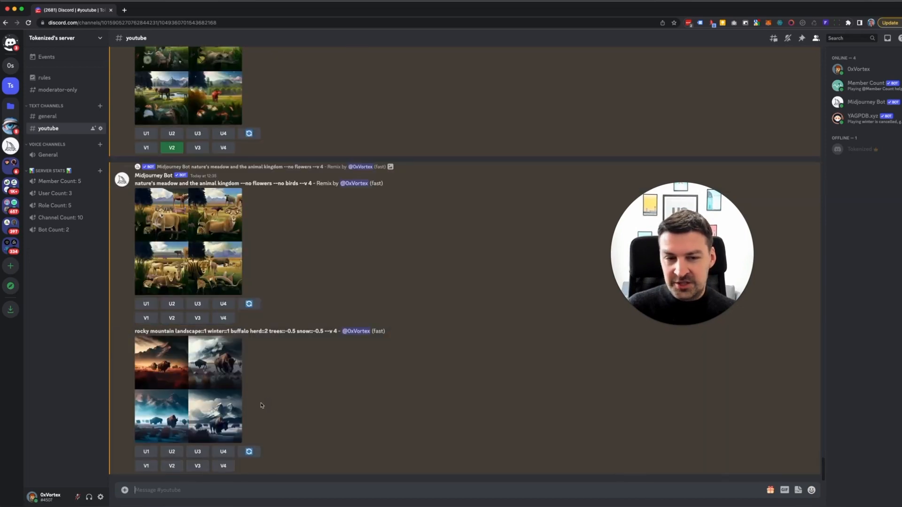
pyautogui.click(188, 369)
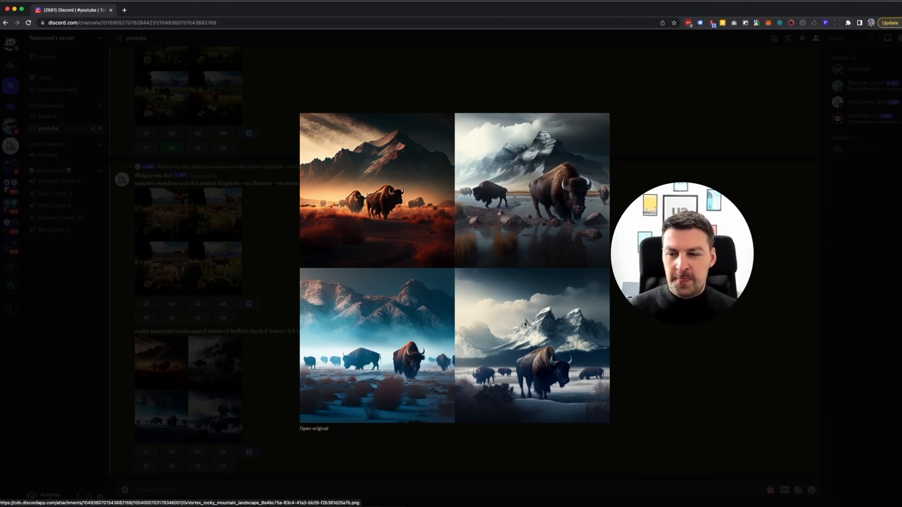
pyautogui.click(272, 284)
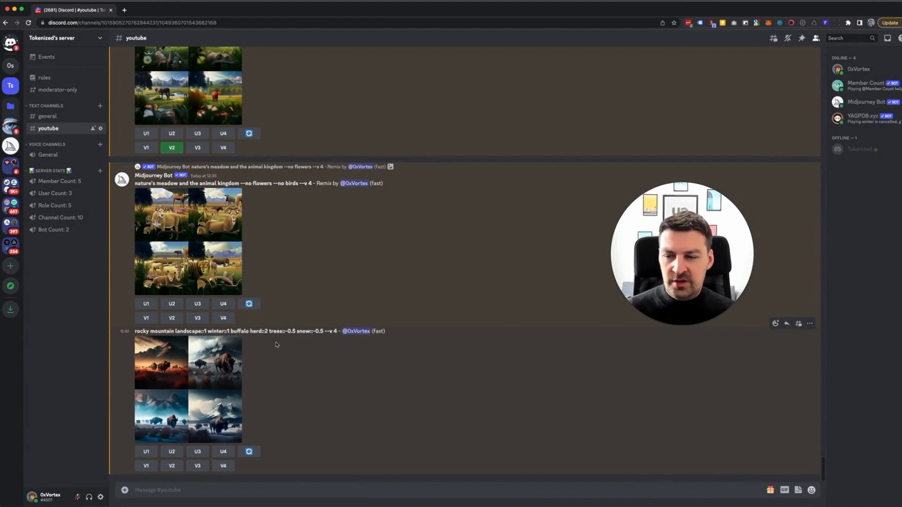
# Step: Highlight the positively weighted terms in the rocky mountain prompt, especially "buffalo herd::2", to review their weights
pyautogui.moveTo(135, 331)
pyautogui.mouseDown()
pyautogui.moveTo(332, 326)
pyautogui.moveTo(140, 331)
pyautogui.mouseUp()
pyautogui.click(305, 332)
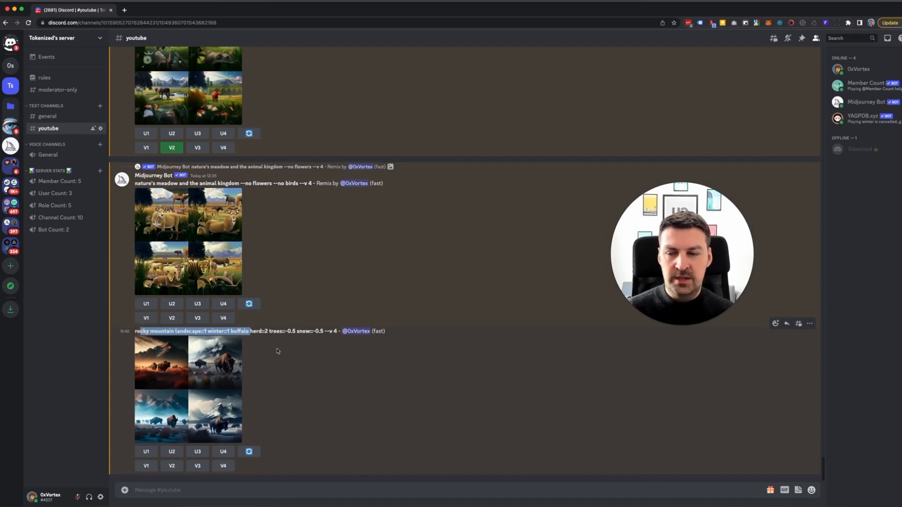
pyautogui.click(254, 331)
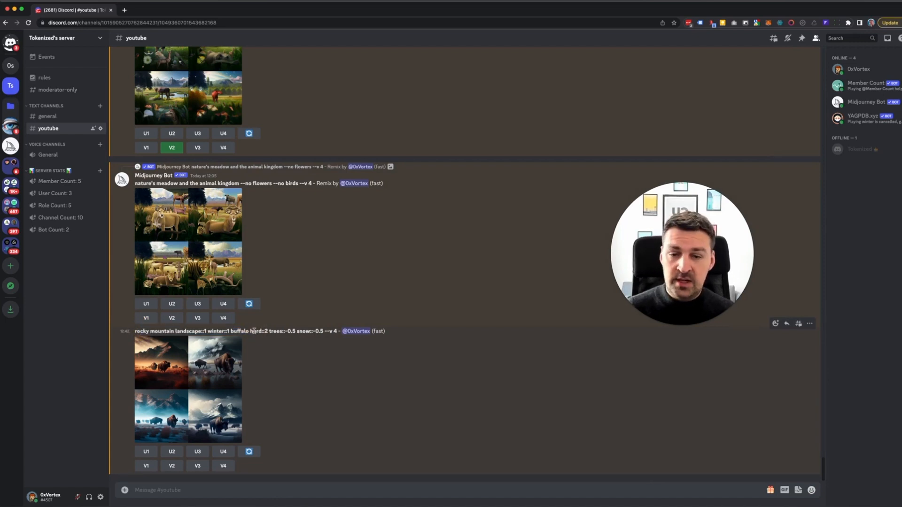
pyautogui.moveTo(232, 331)
pyautogui.mouseDown()
pyautogui.moveTo(271, 330)
pyautogui.moveTo(231, 332)
pyautogui.mouseUp()
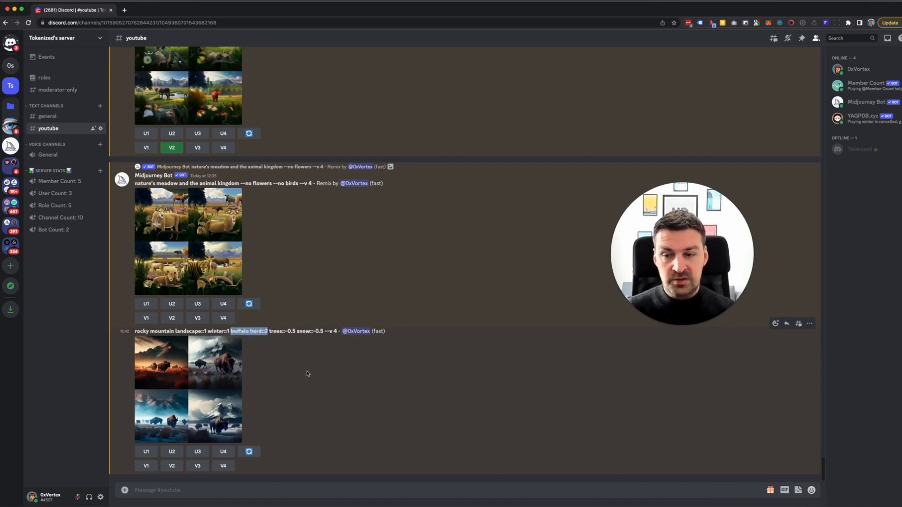
pyautogui.click(275, 347)
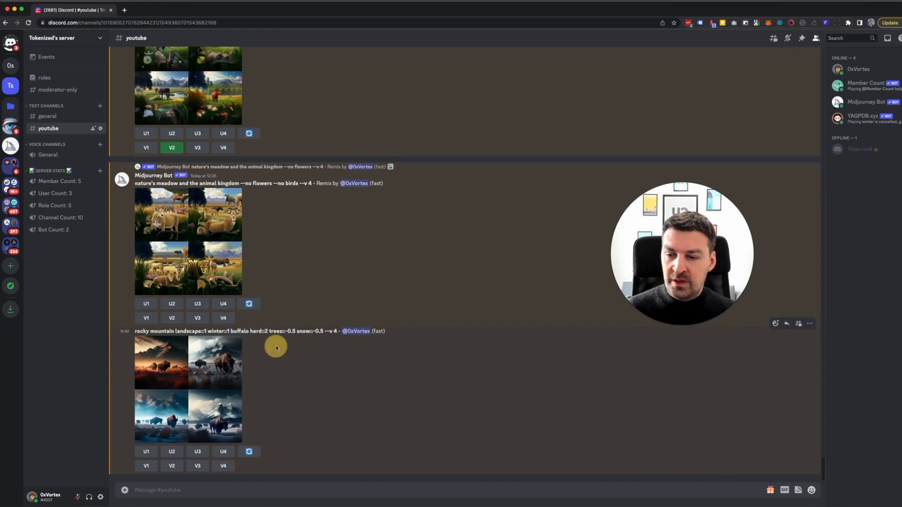